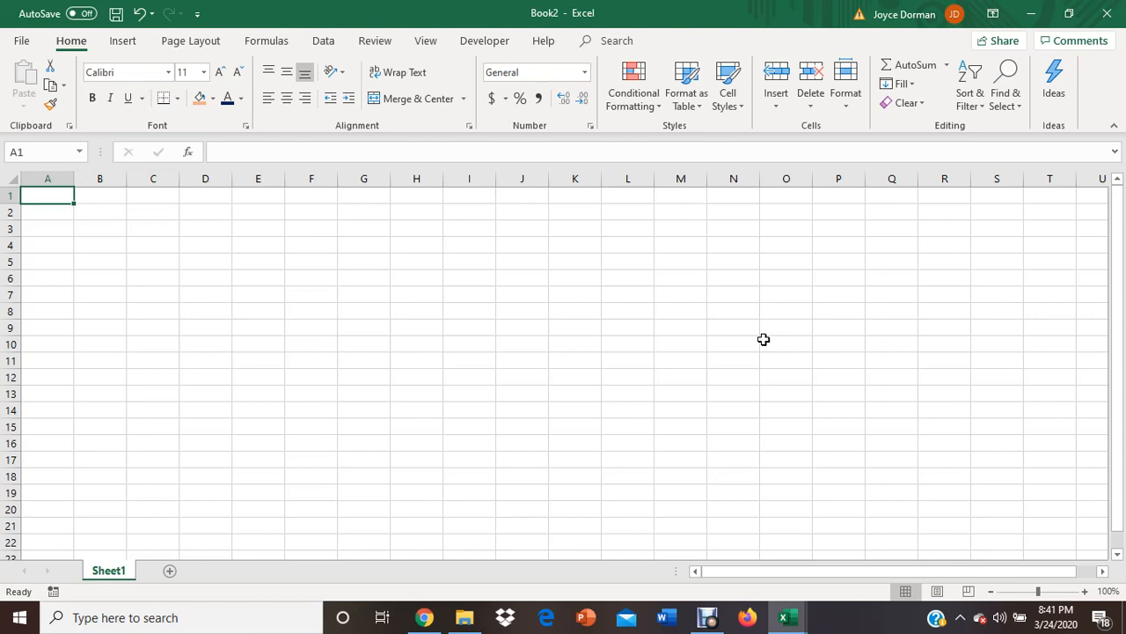
Step: Close the blank workbook Book2
drag(763, 339, 680, 327)
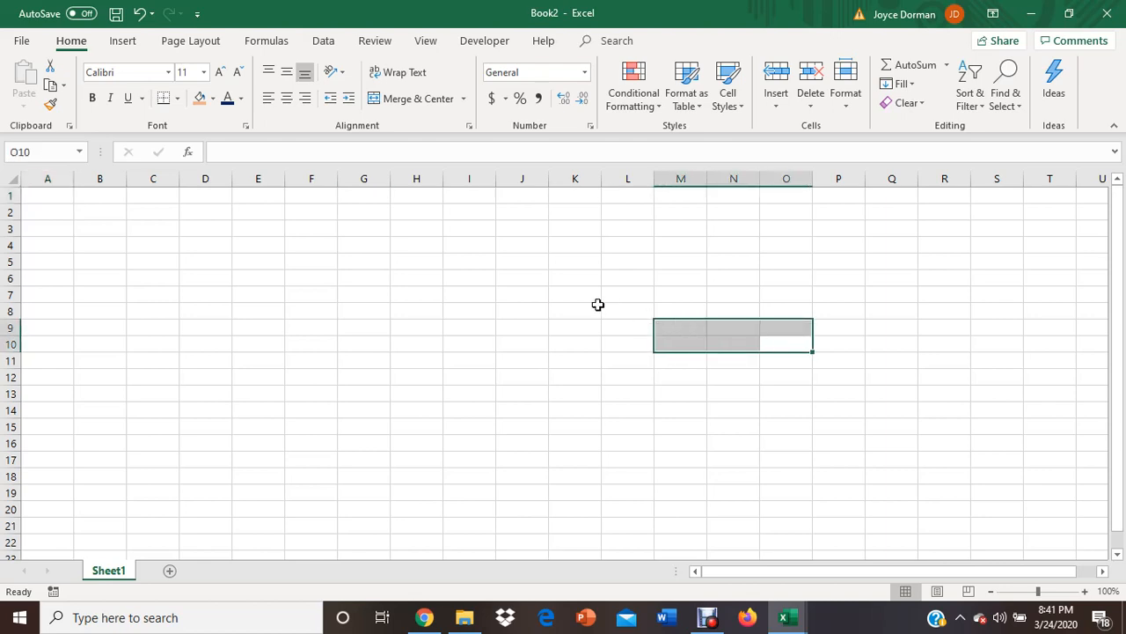
click(57, 194)
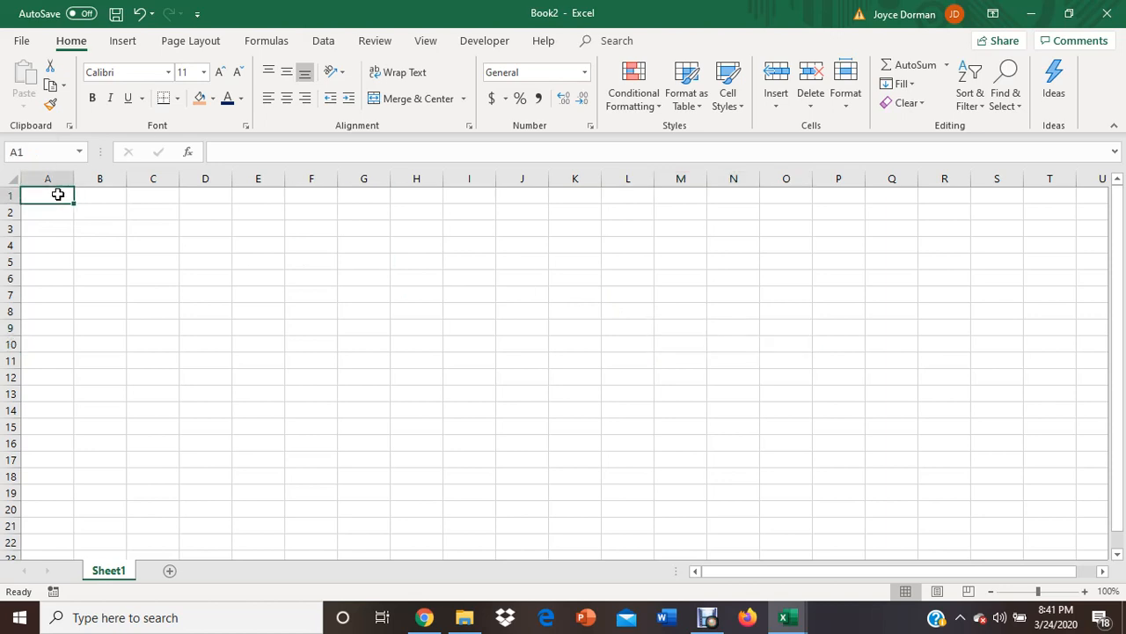
right_click(58, 194)
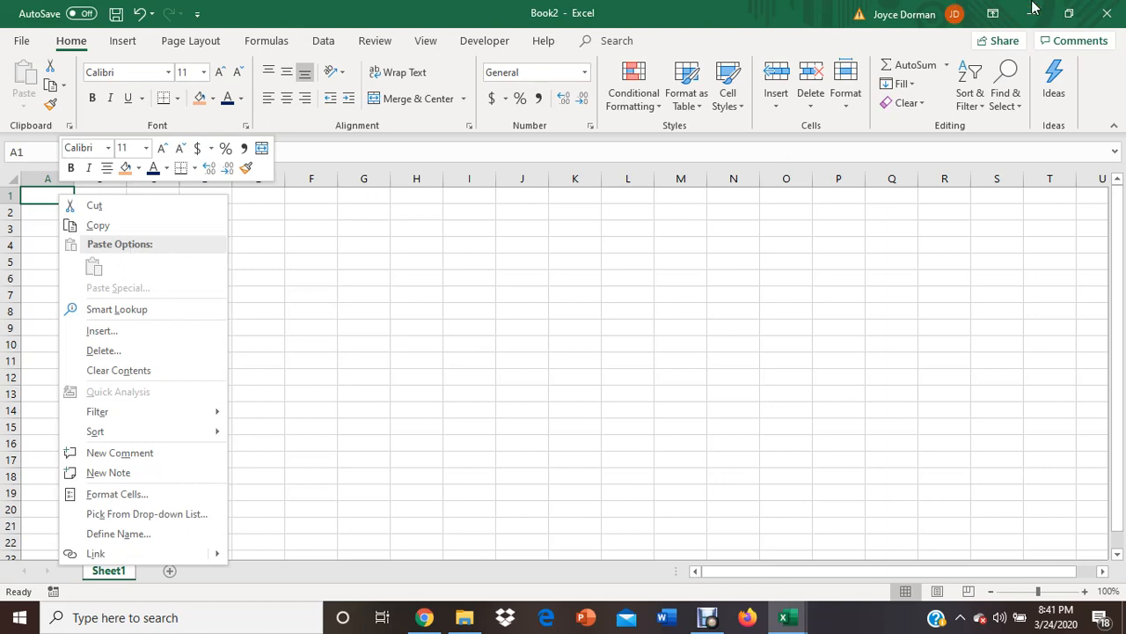
click(1101, 11)
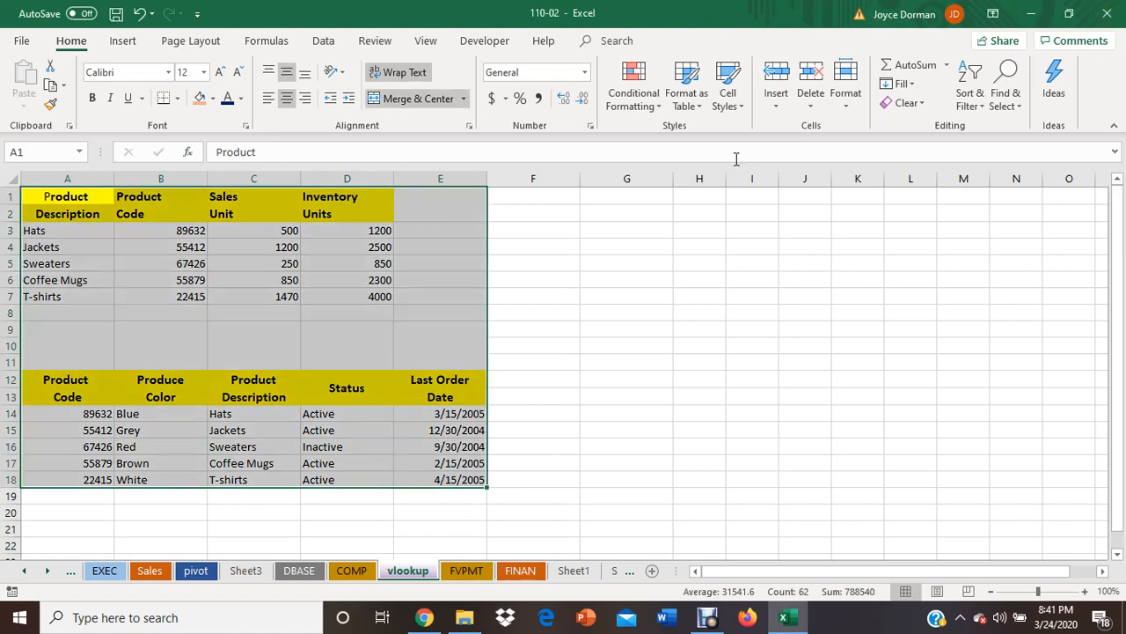
Step: Clear the product descriptions from cells A3:A8 of the vlookup sheet
click(558, 267)
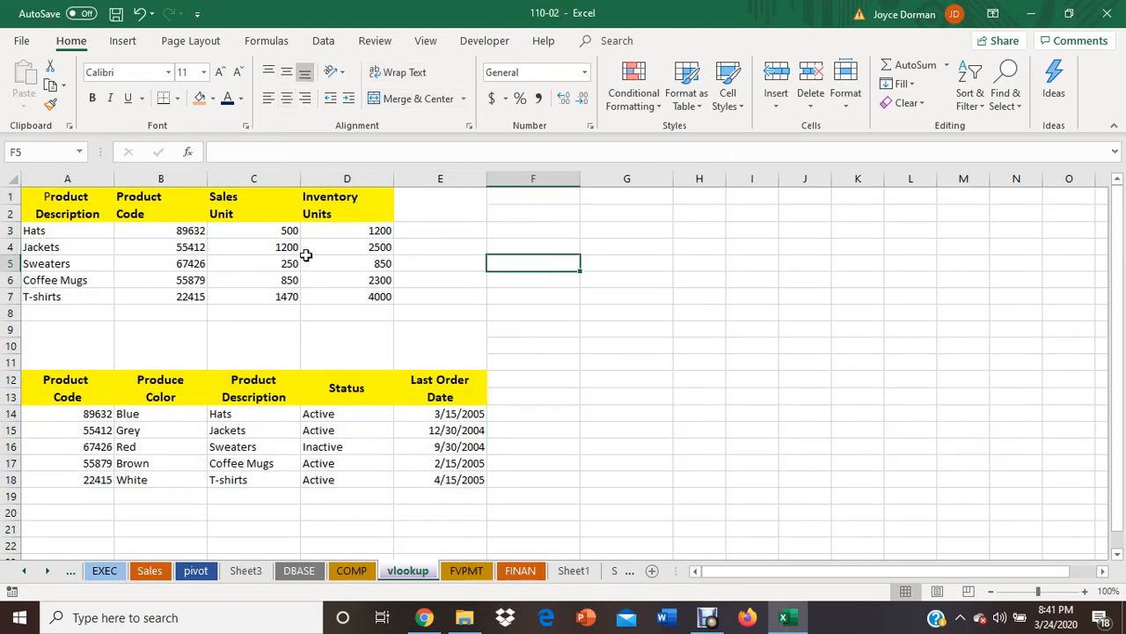
click(67, 235)
drag(67, 235, 59, 308)
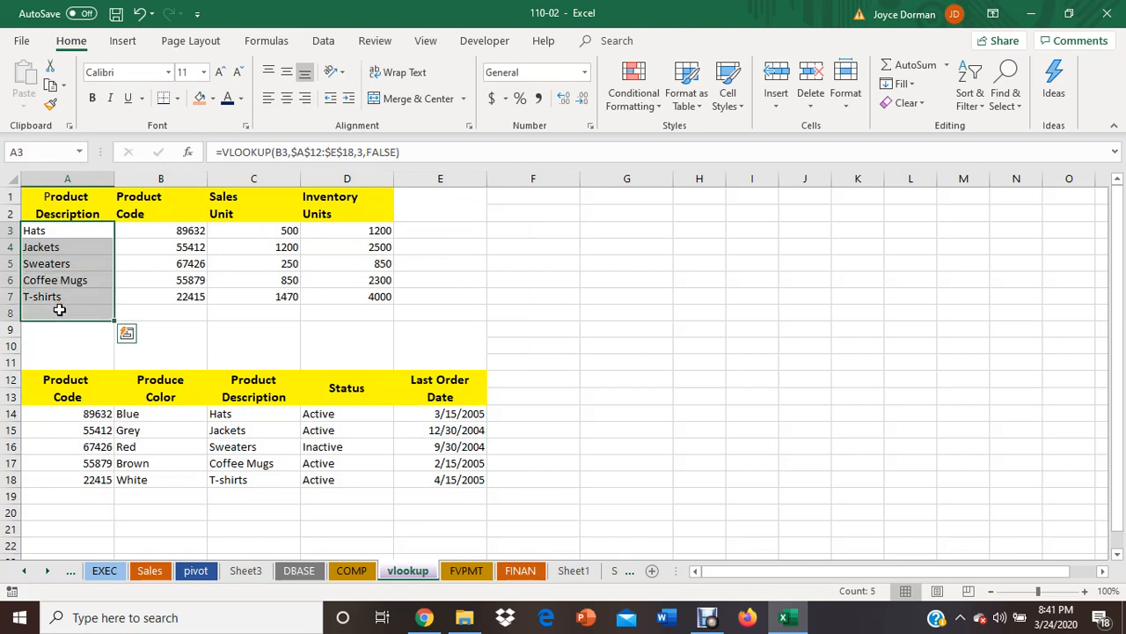
key(Delete)
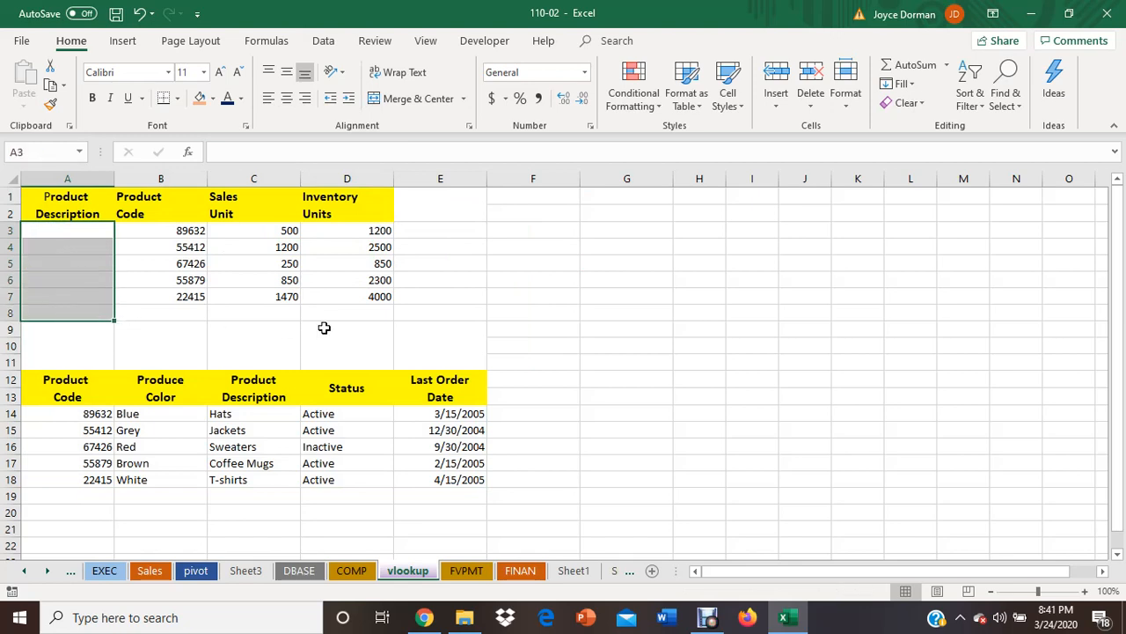
double_click(490, 298)
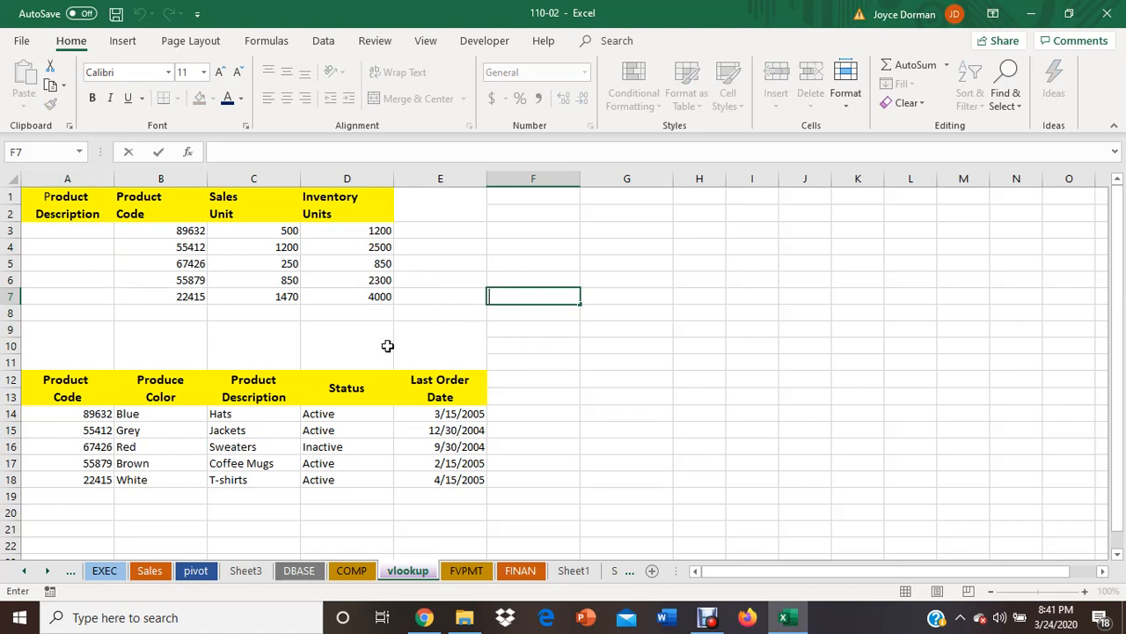
Step: Replace the product description in cell C14 with Jeans
click(254, 417)
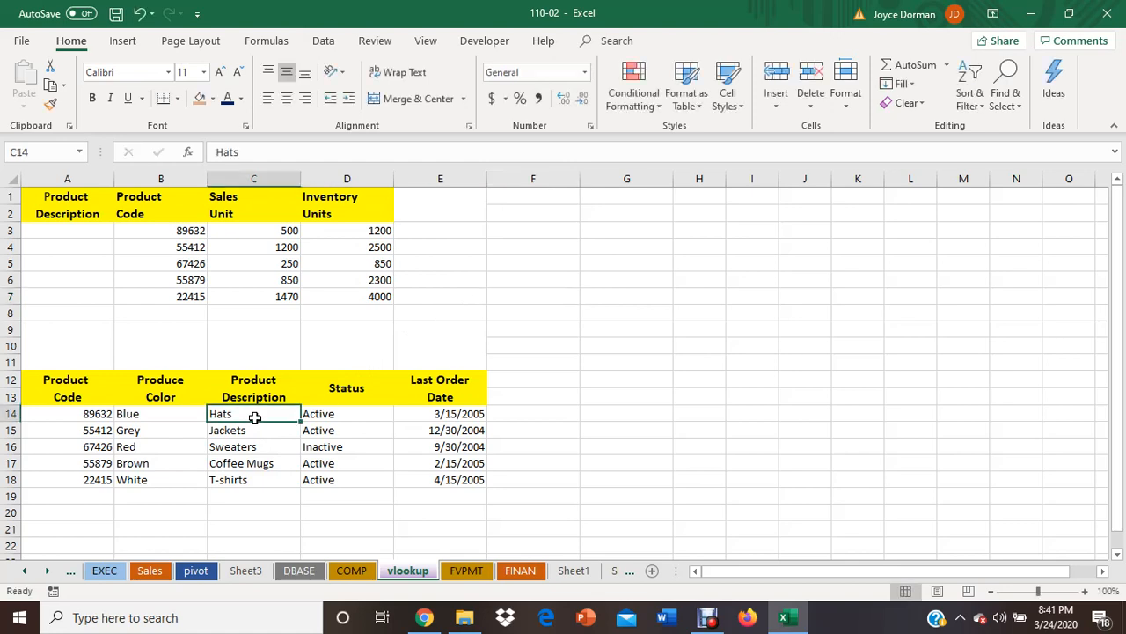
text(Jacketsa)
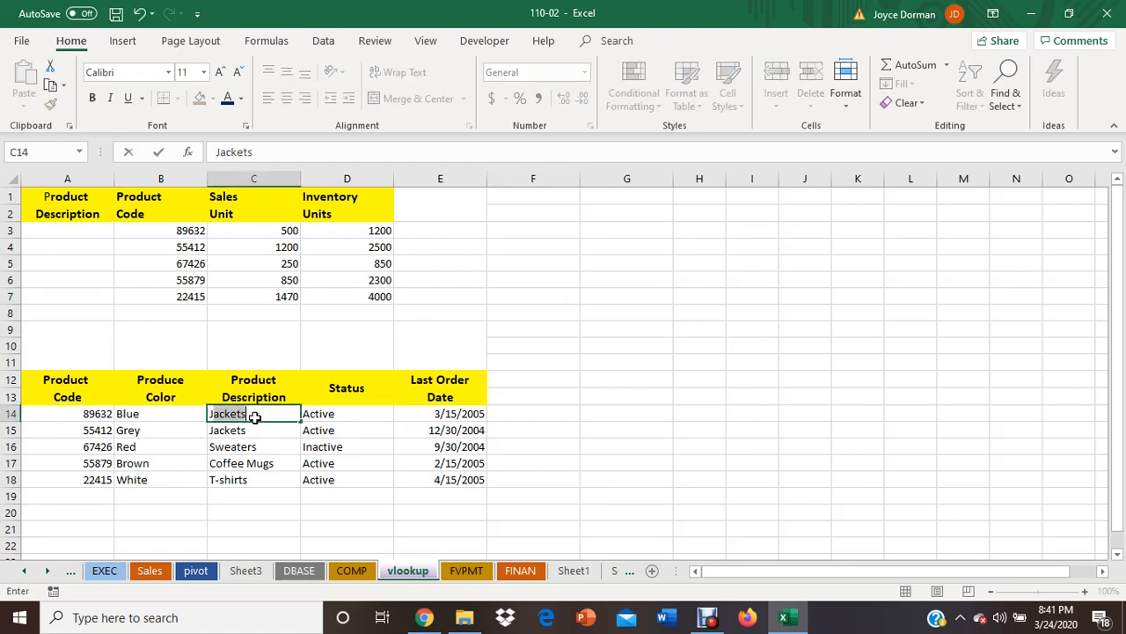
key(BackSpace)
key(BackSpace)
key(BackSpace)
key(BackSpace)
key(BackSpace)
key(BackSpace)
key(BackSpace)
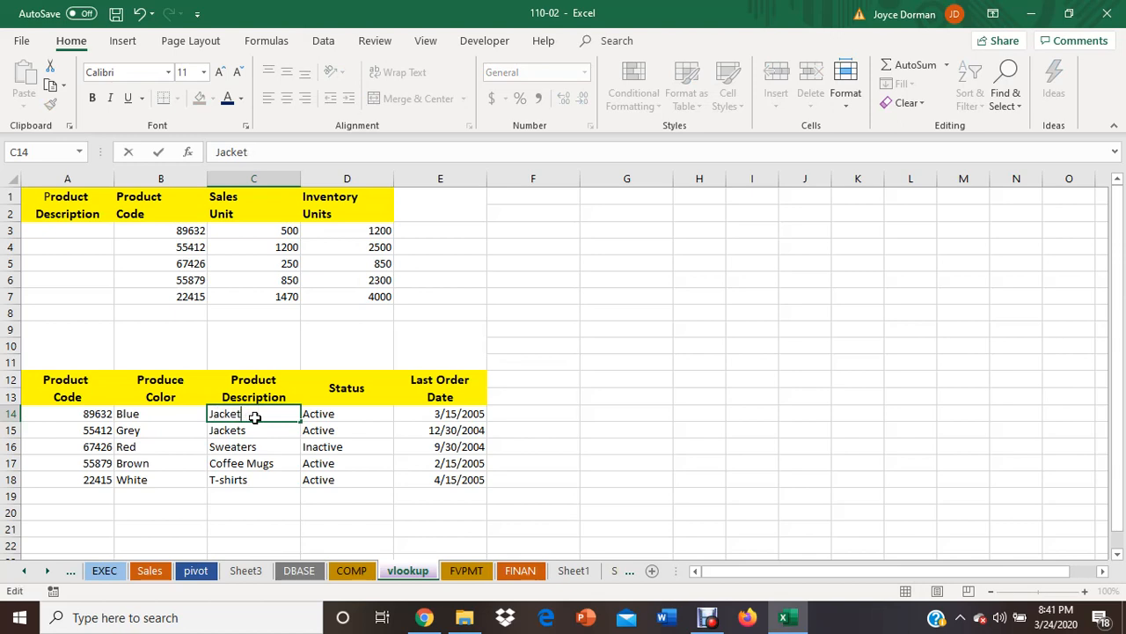
key(BackSpace)
text(Jeans)
Step: Change the product descriptions to Dresses in cell C15 and Tops in cell C16
click(254, 431)
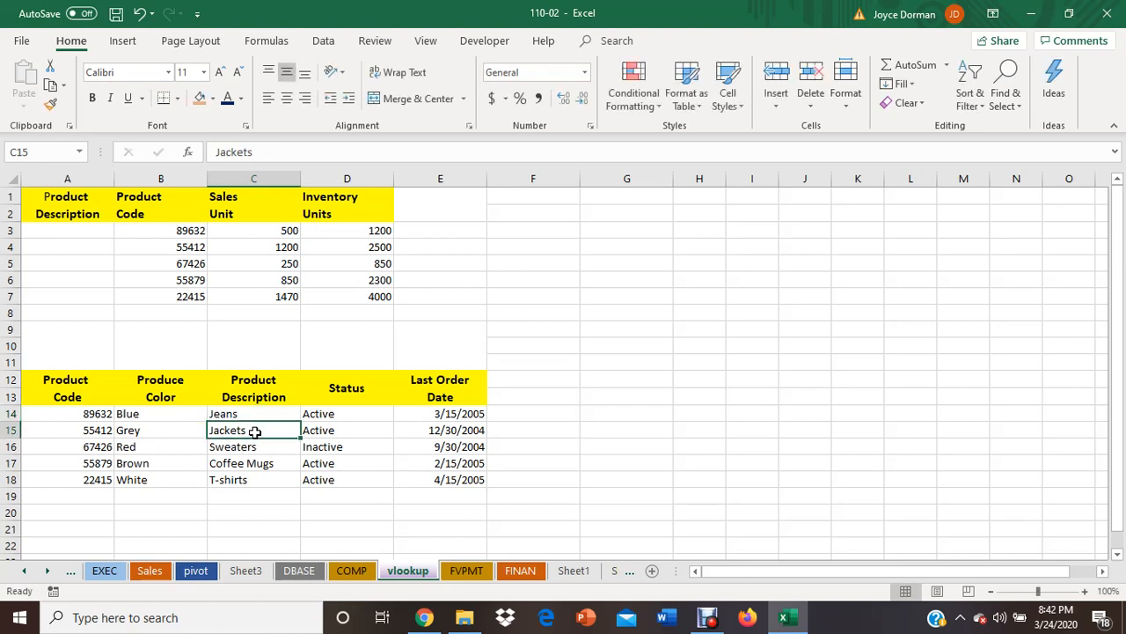
text(Dresses)
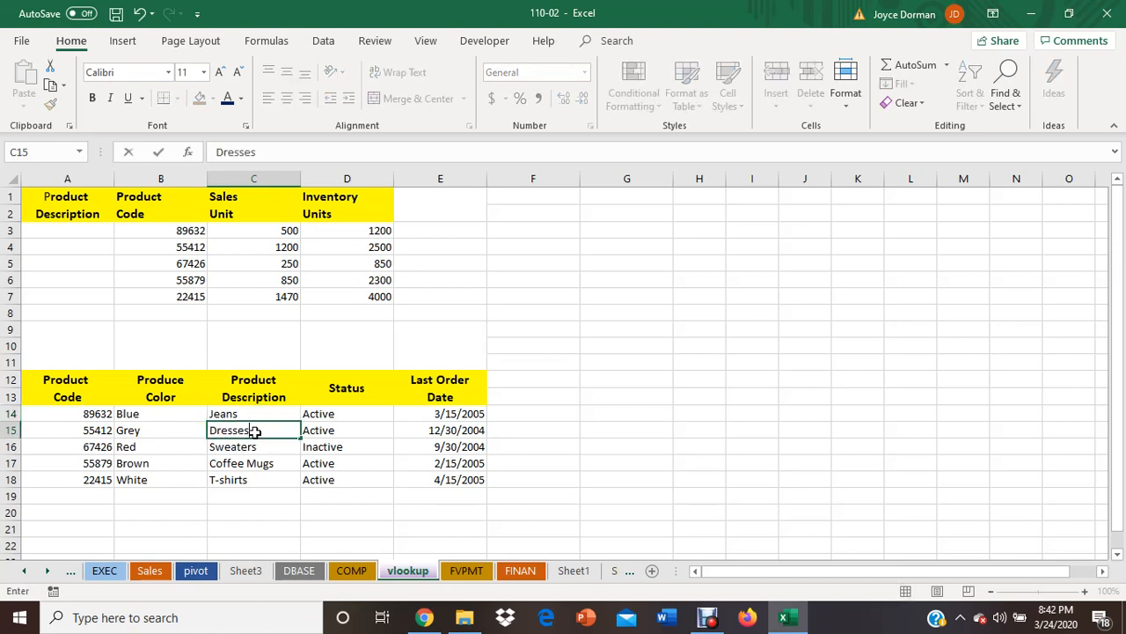
key(Return)
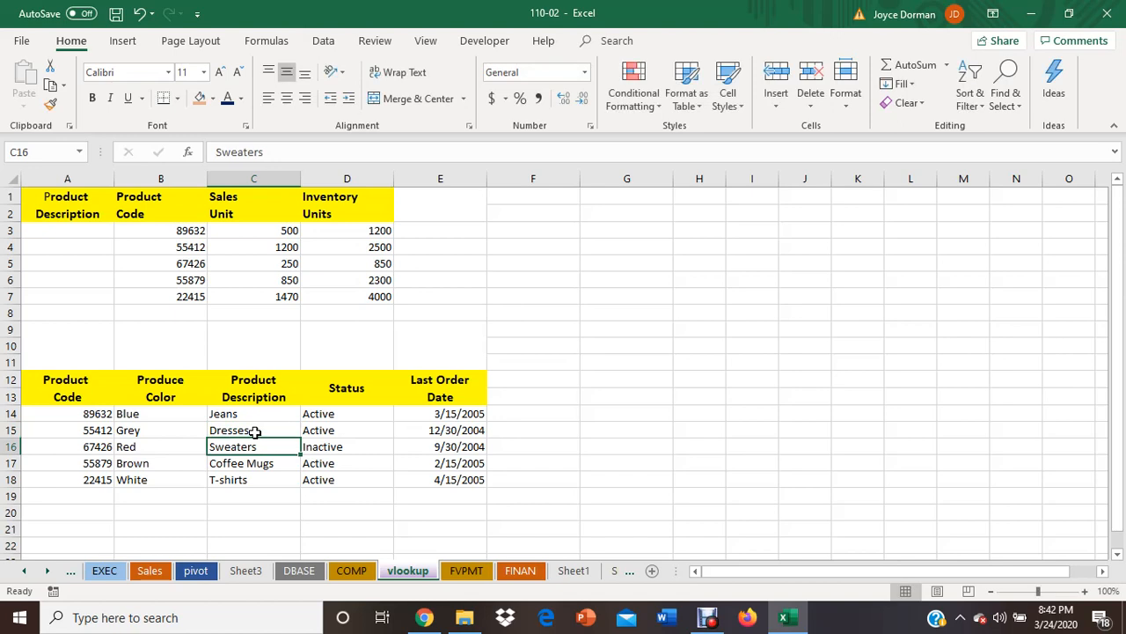
text(Tops)
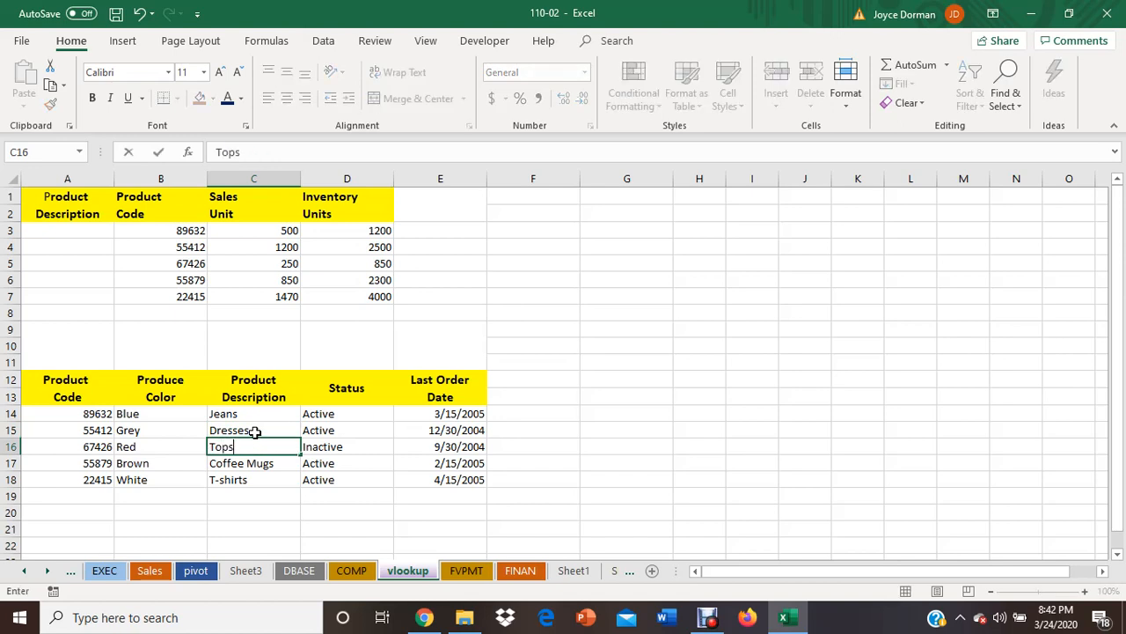
key(Return)
Step: Change the product description in cell C15 to Leggings
click(255, 431)
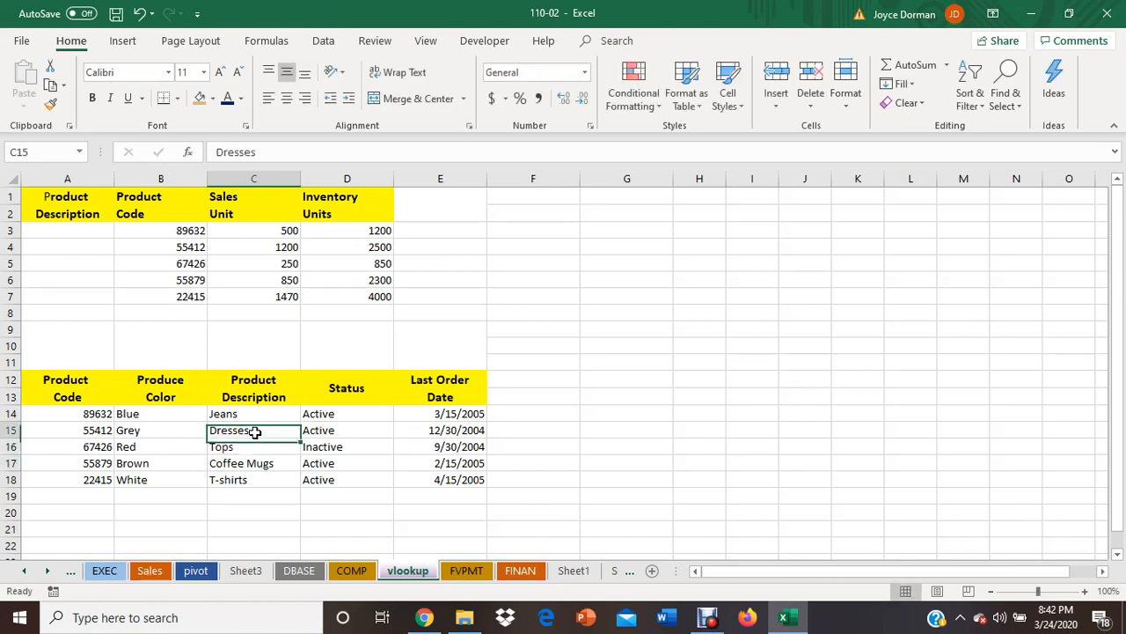
text(Leggn)
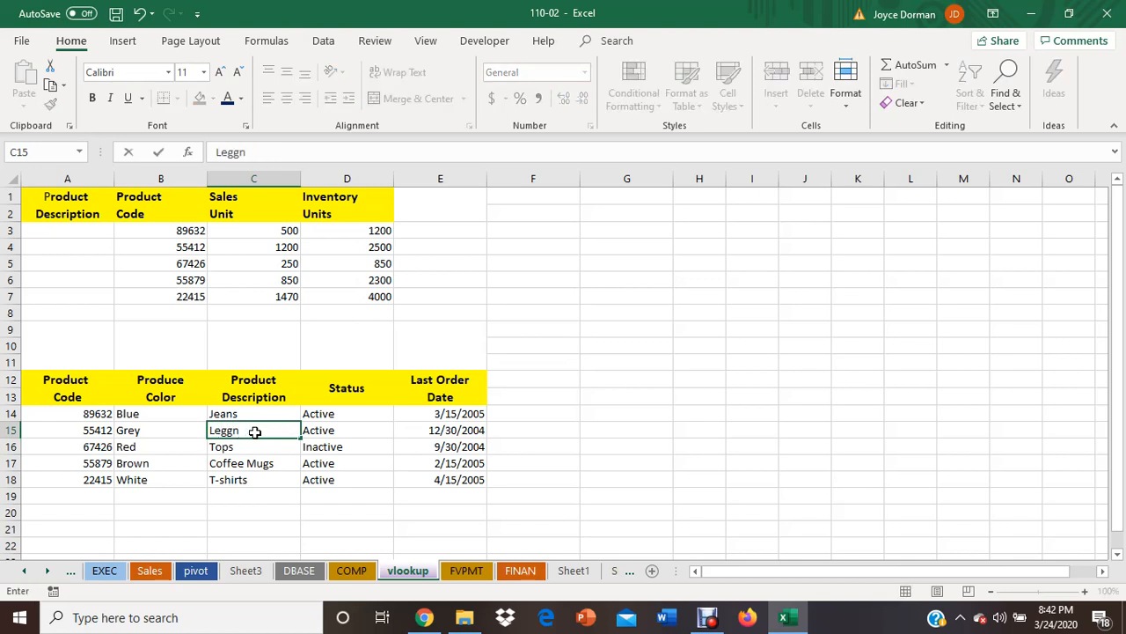
key(BackSpace)
key(BackSpace)
text(gings)
key(Return)
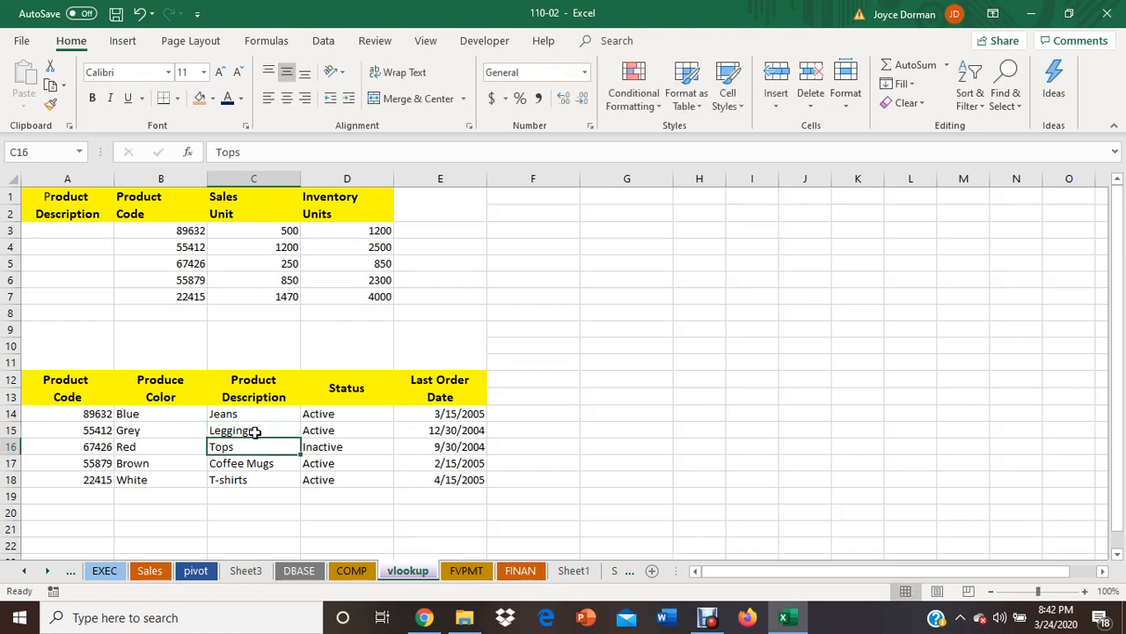
Step: Replace the product description in cell C17 with Bags
key(Return)
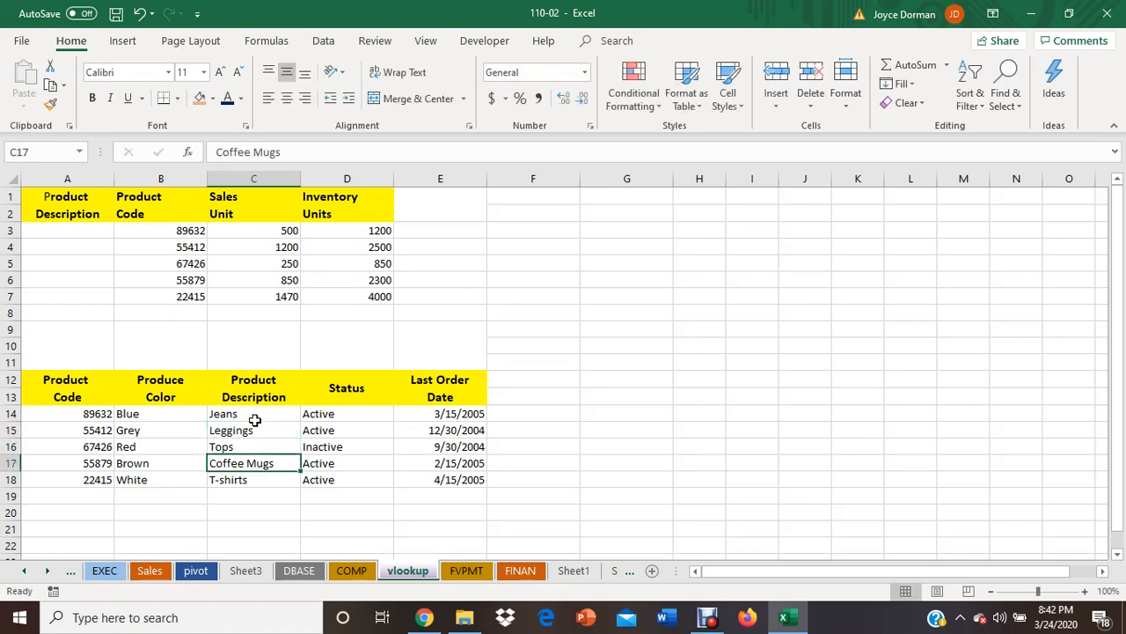
text(Bang)
key(BackSpace)
key(BackSpace)
key(BackSpace)
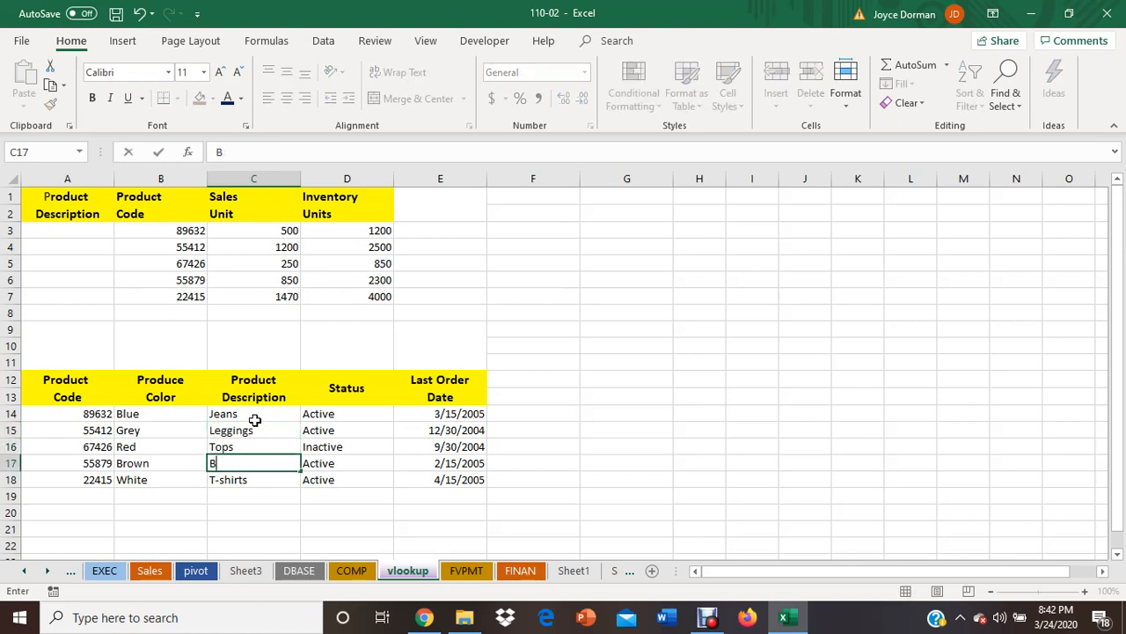
text(ags)
key(Return)
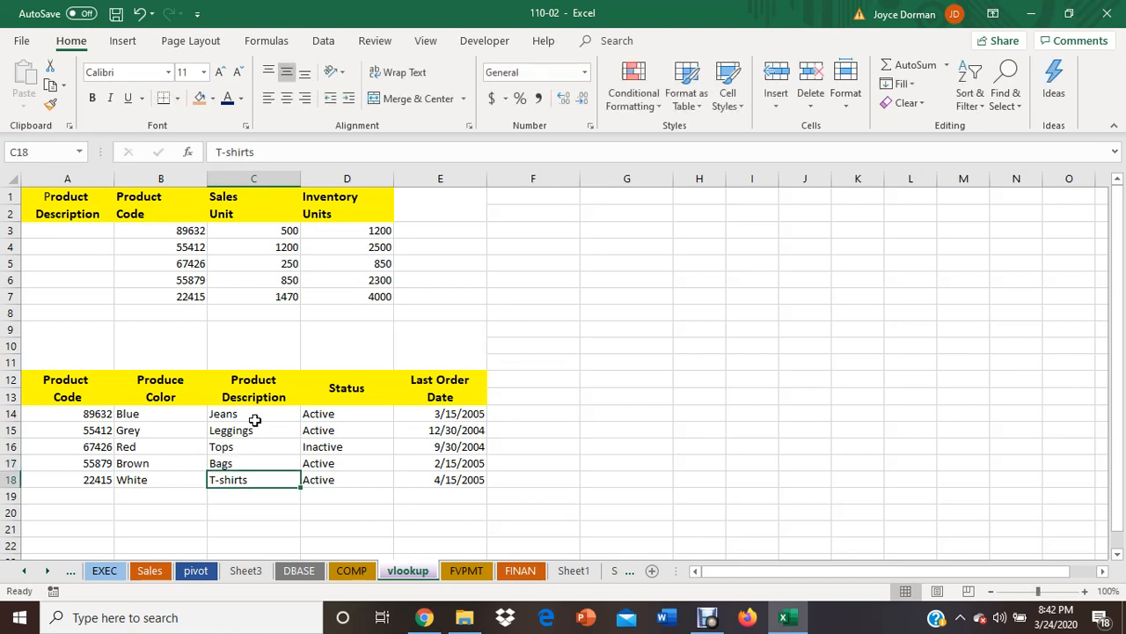
Step: Replace the product description in cell C18 with Dresses
click(254, 420)
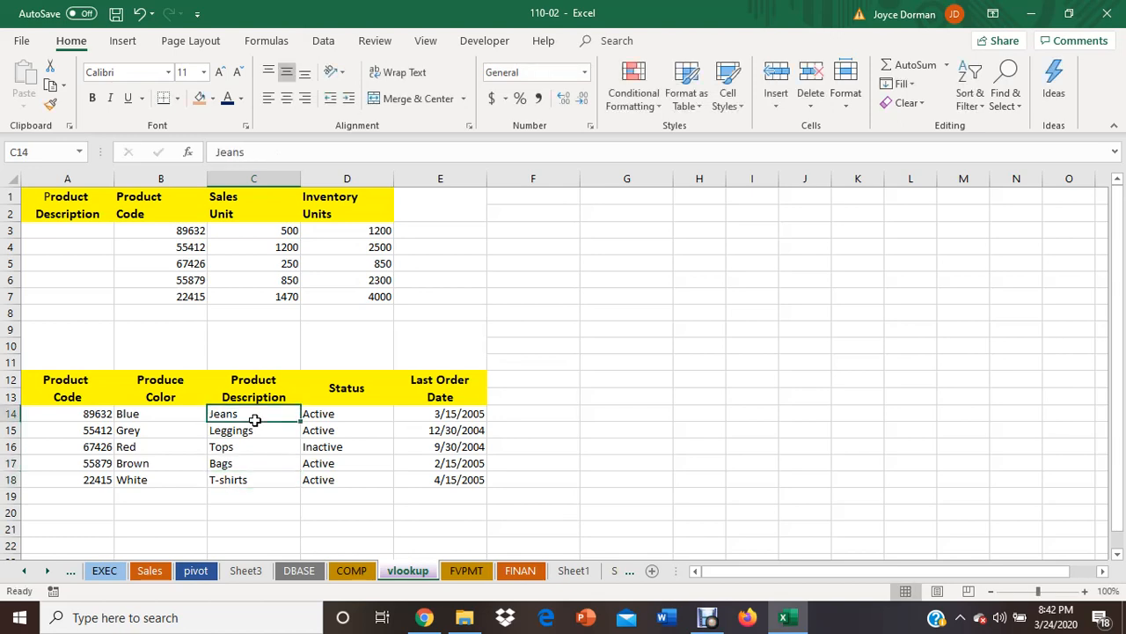
click(257, 482)
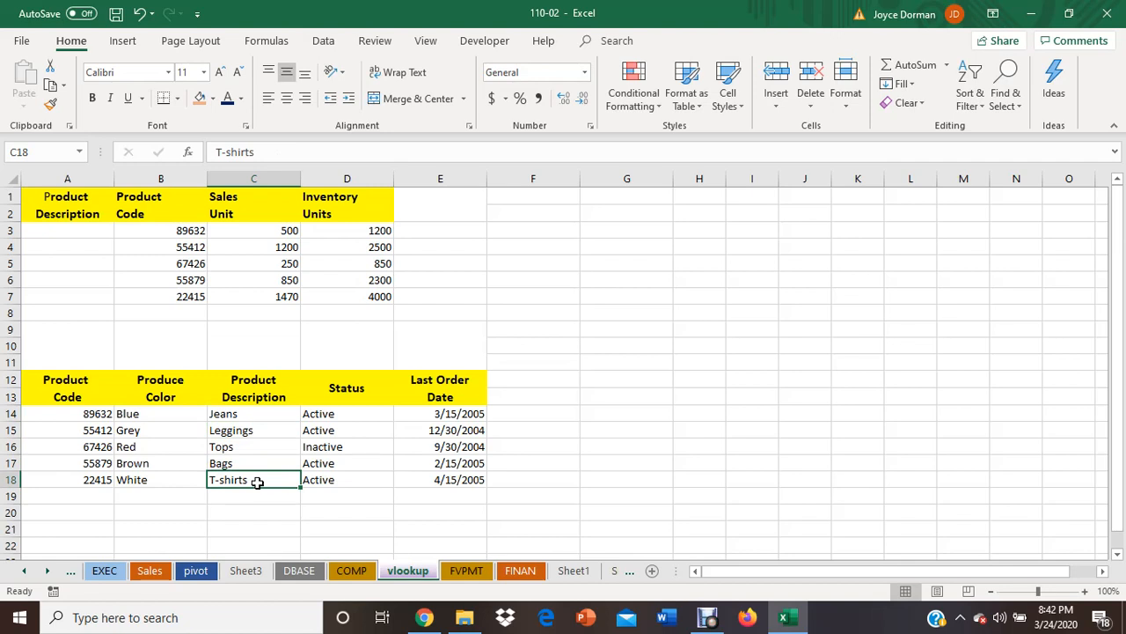
text(Dresses)
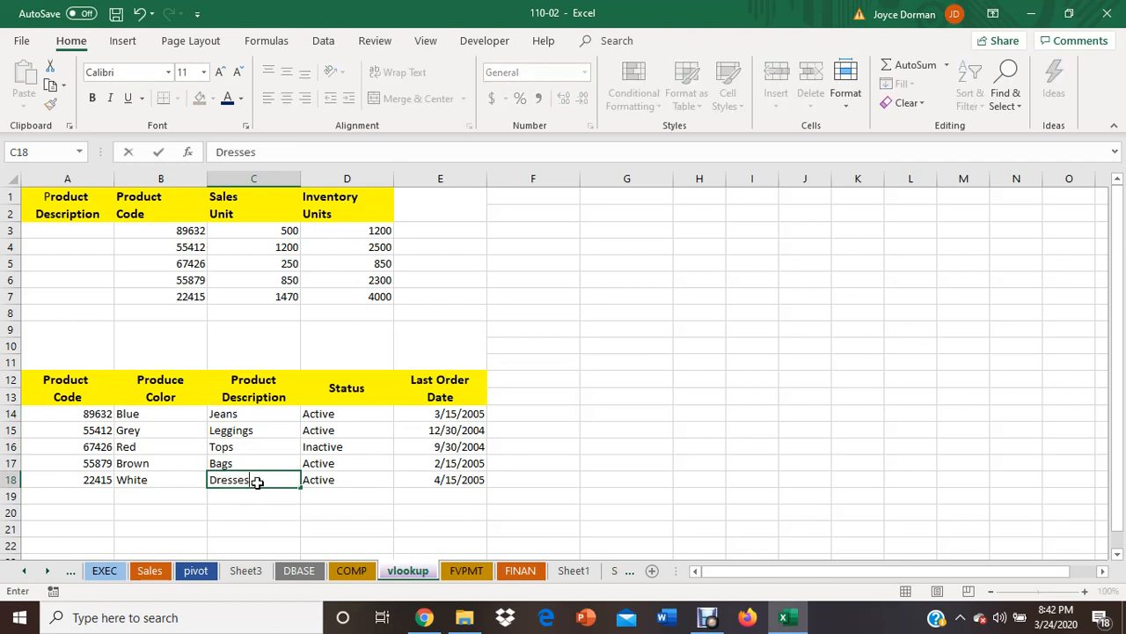
click(603, 331)
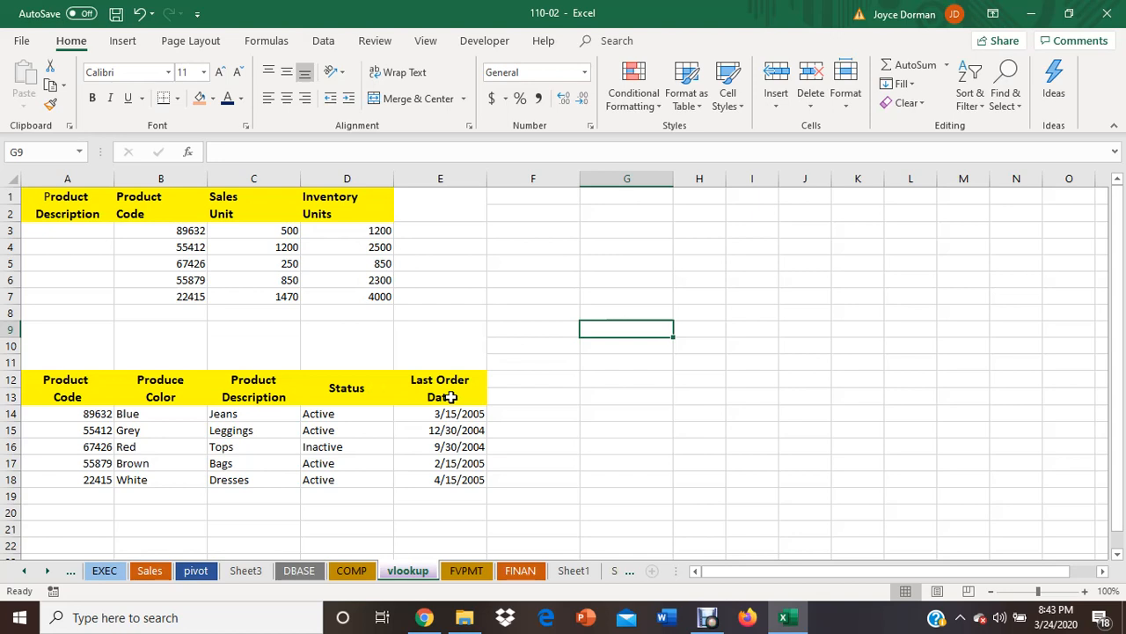
click(265, 427)
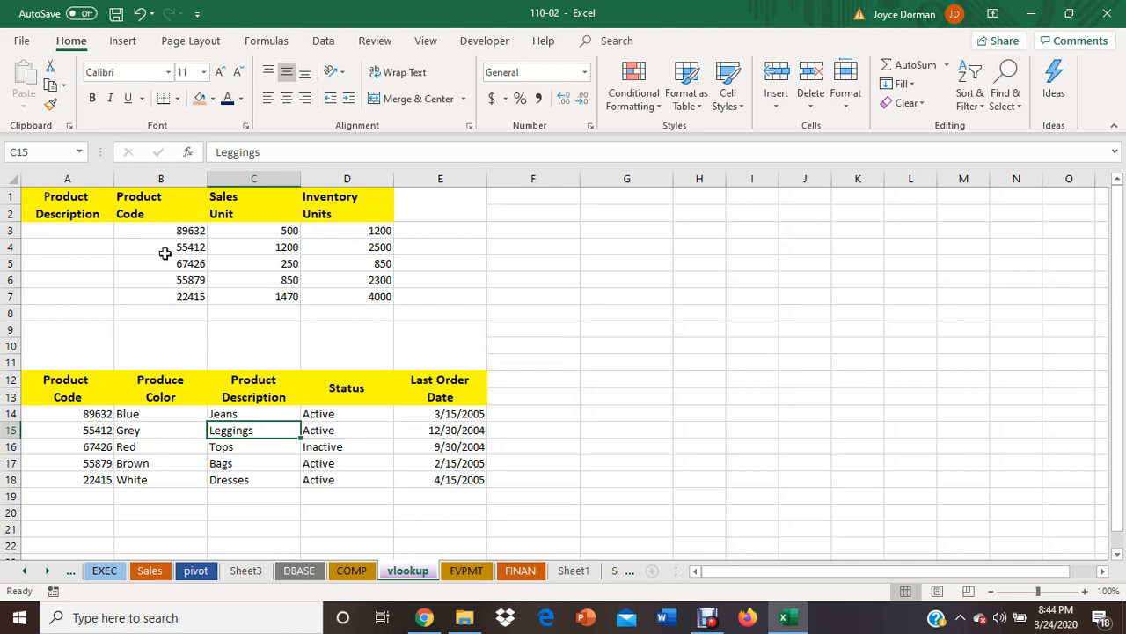
click(252, 477)
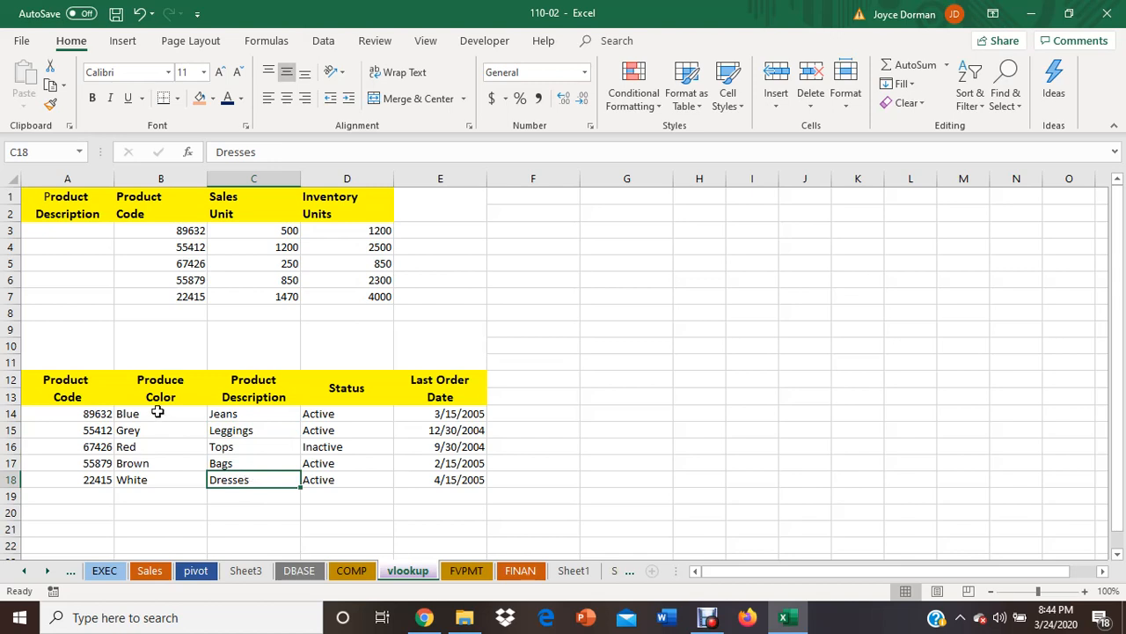
Step: Open the Insert Function dialog for cell A3, the first empty product description
click(74, 234)
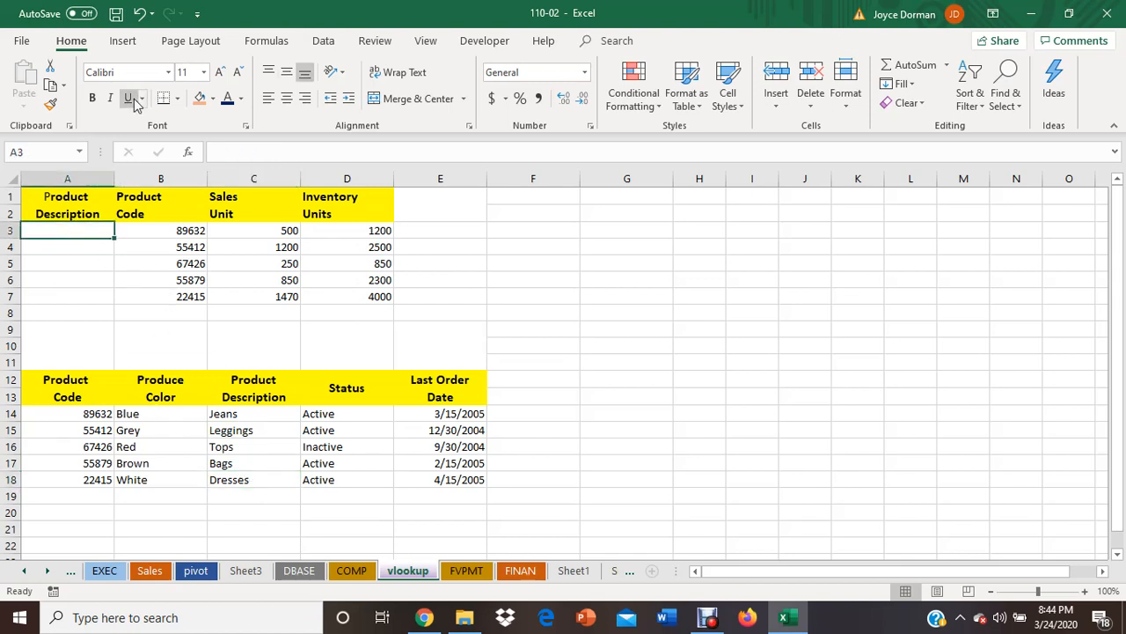
click(276, 41)
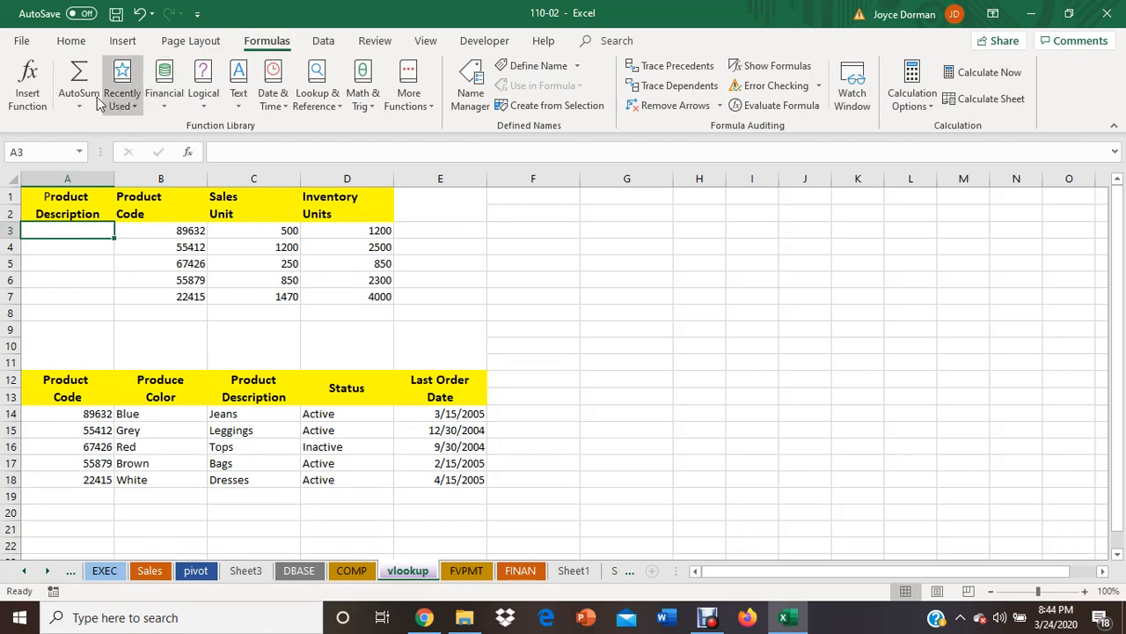
click(27, 86)
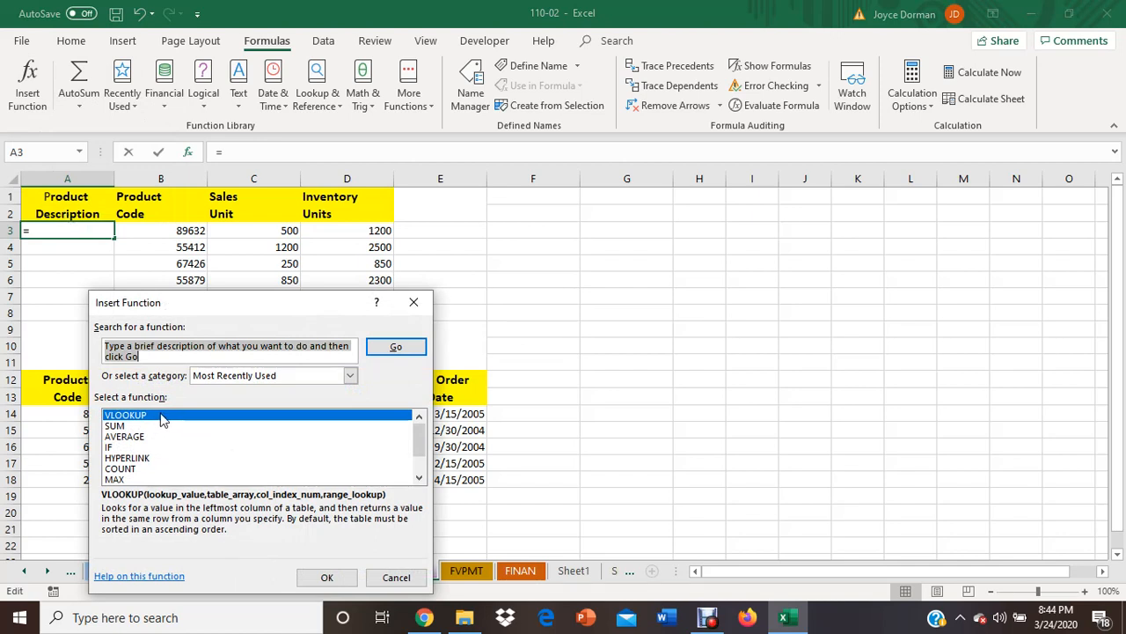
click(407, 350)
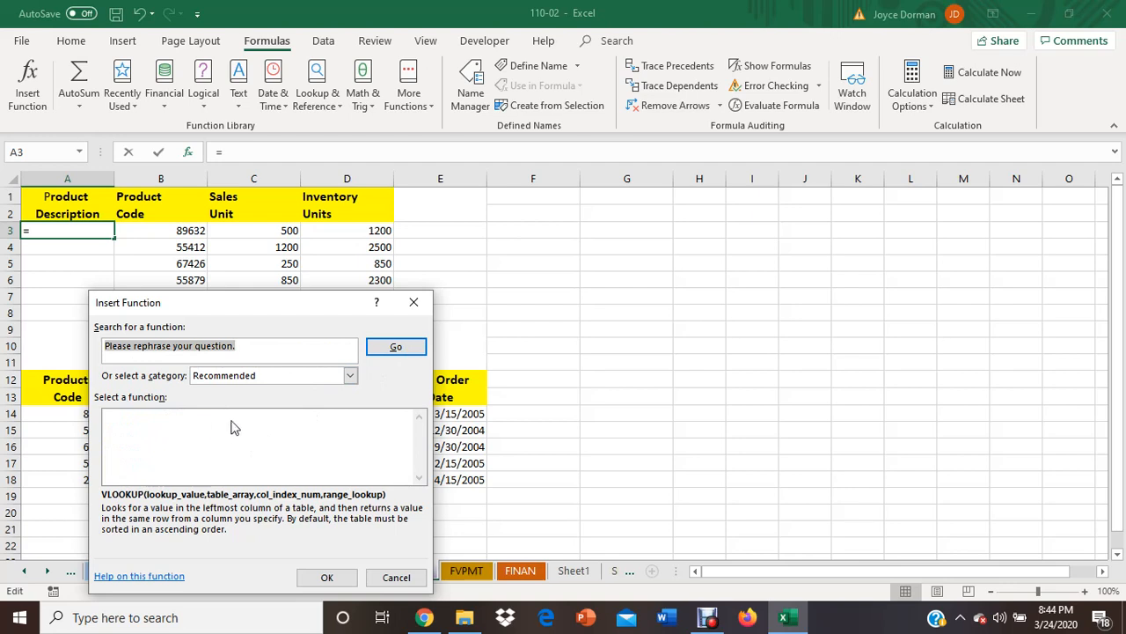
Step: Search for the function vlookup in the Insert Function dialog
text(v)
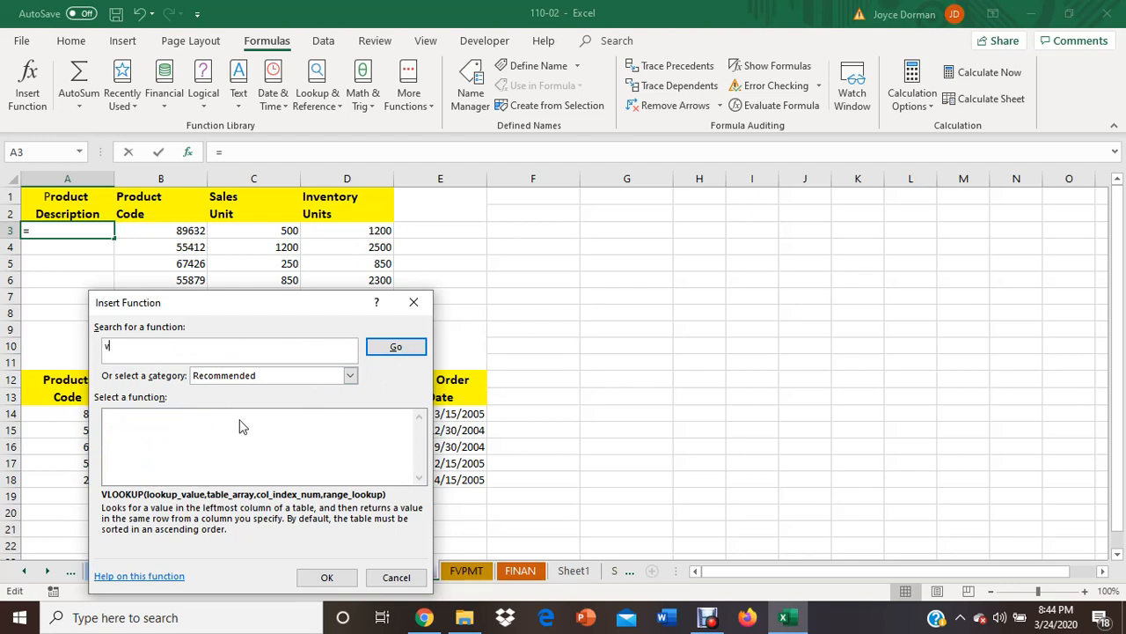
text(loo)
text(i=ku)
key(BackSpace)
key(BackSpace)
key(BackSpace)
key(BackSpace)
text(kup)
click(265, 446)
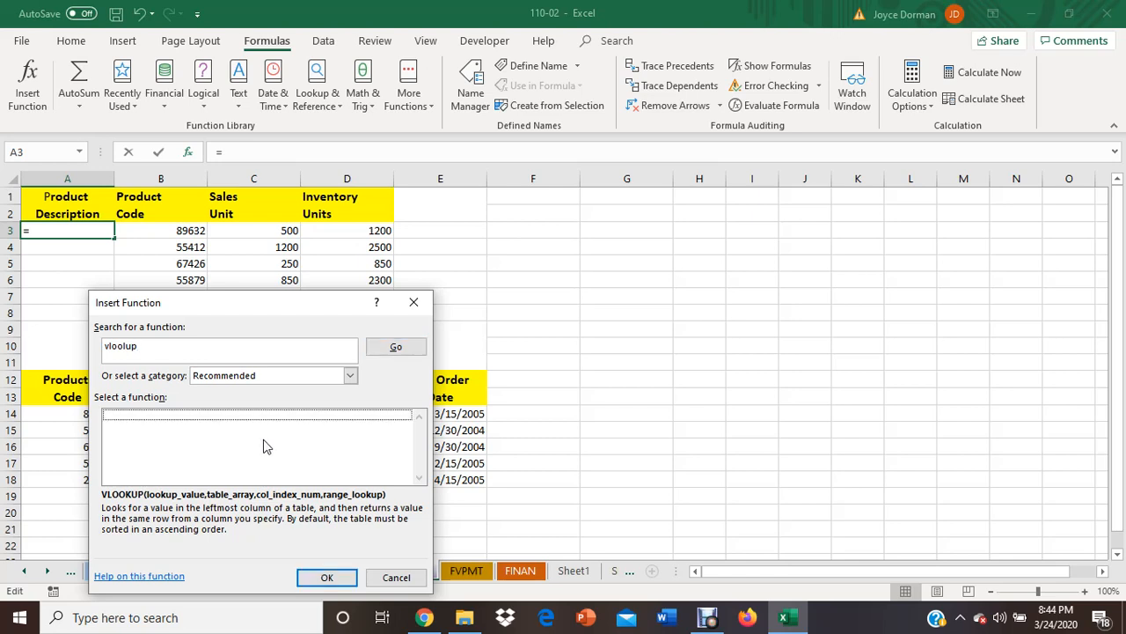
click(227, 348)
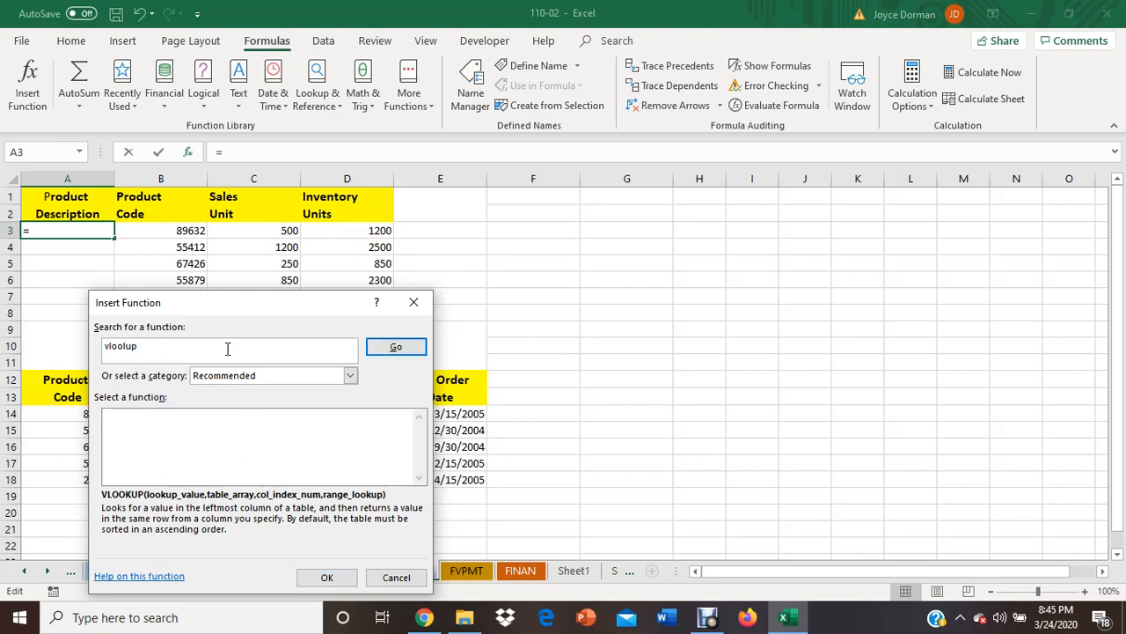
key(BackSpace)
text(kup)
click(400, 348)
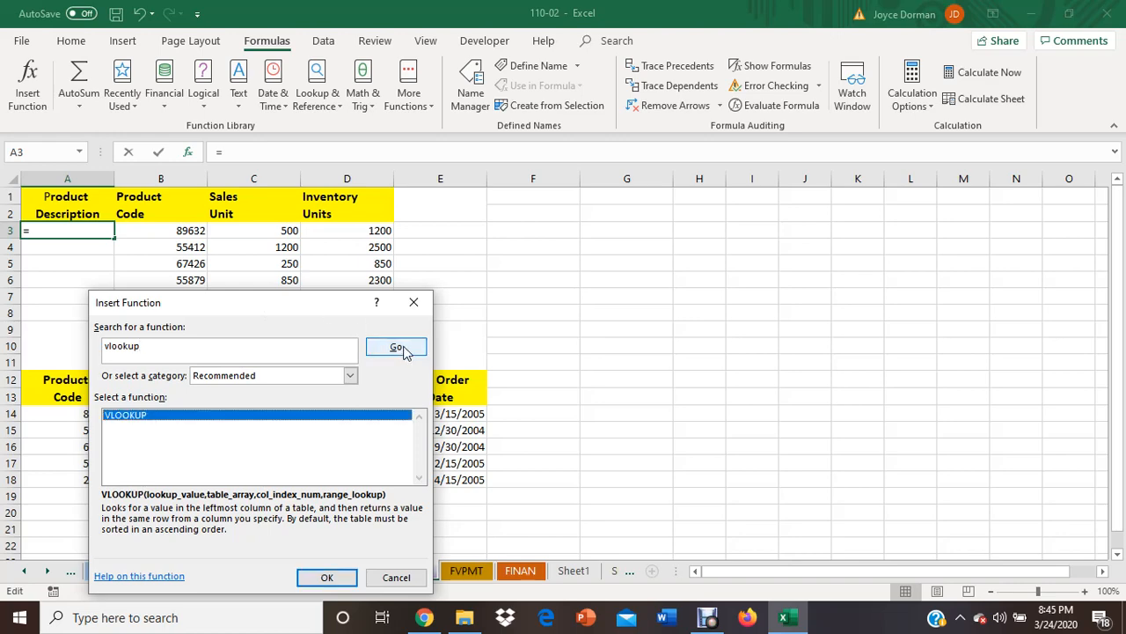
Step: Insert the VLOOKUP function in cell A3, move its arguments dialog clear of the tables, and set the lookup value to B3
click(331, 578)
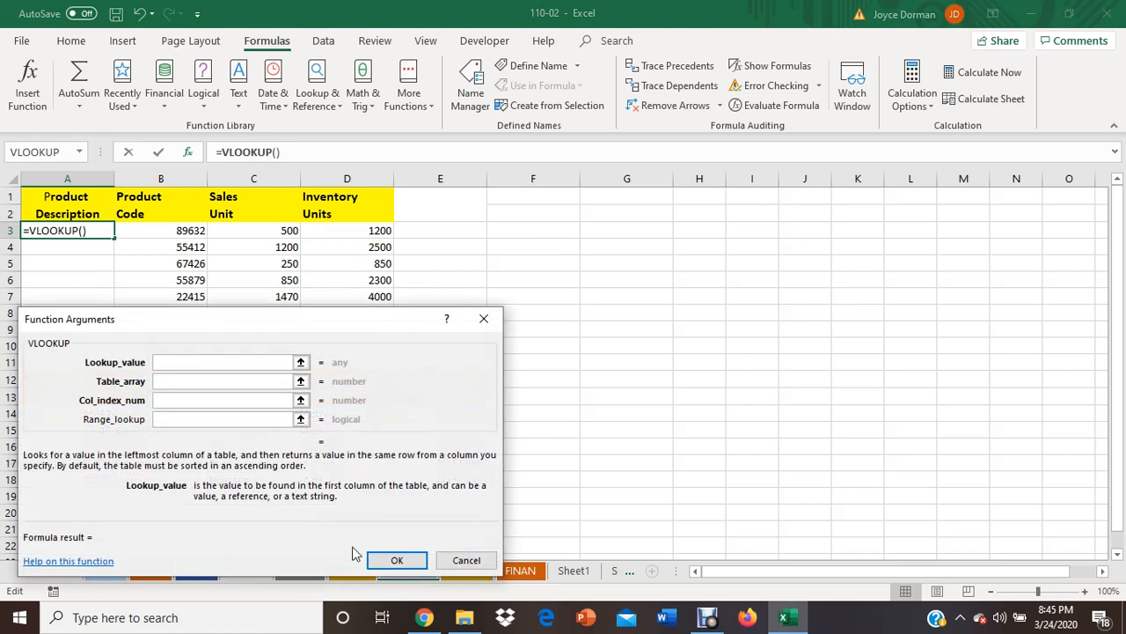
drag(384, 323, 899, 245)
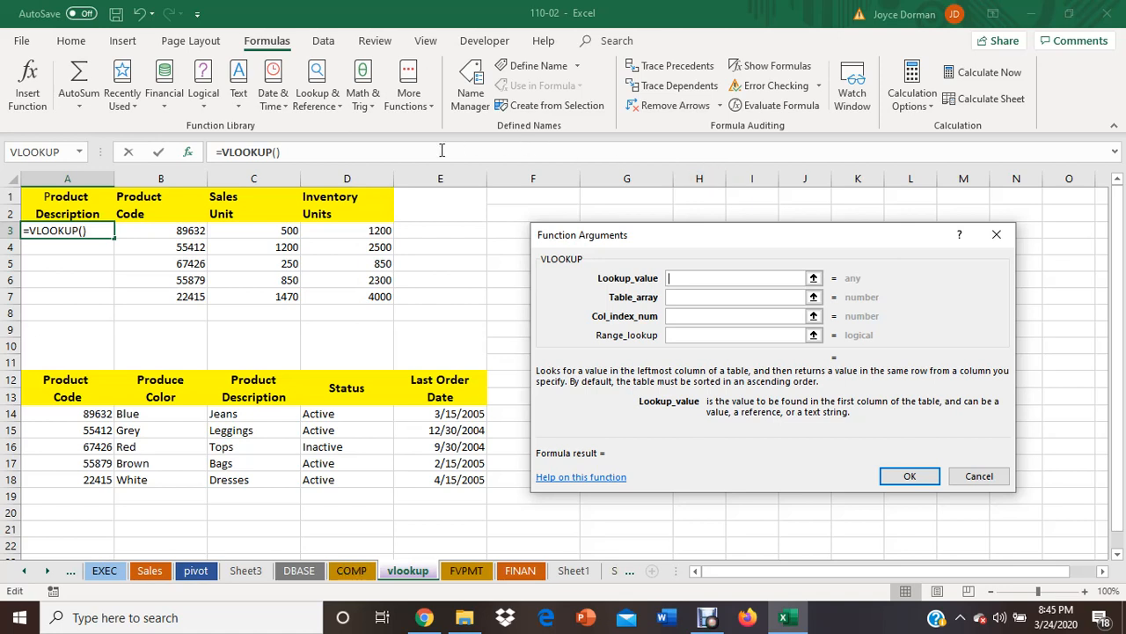
click(187, 234)
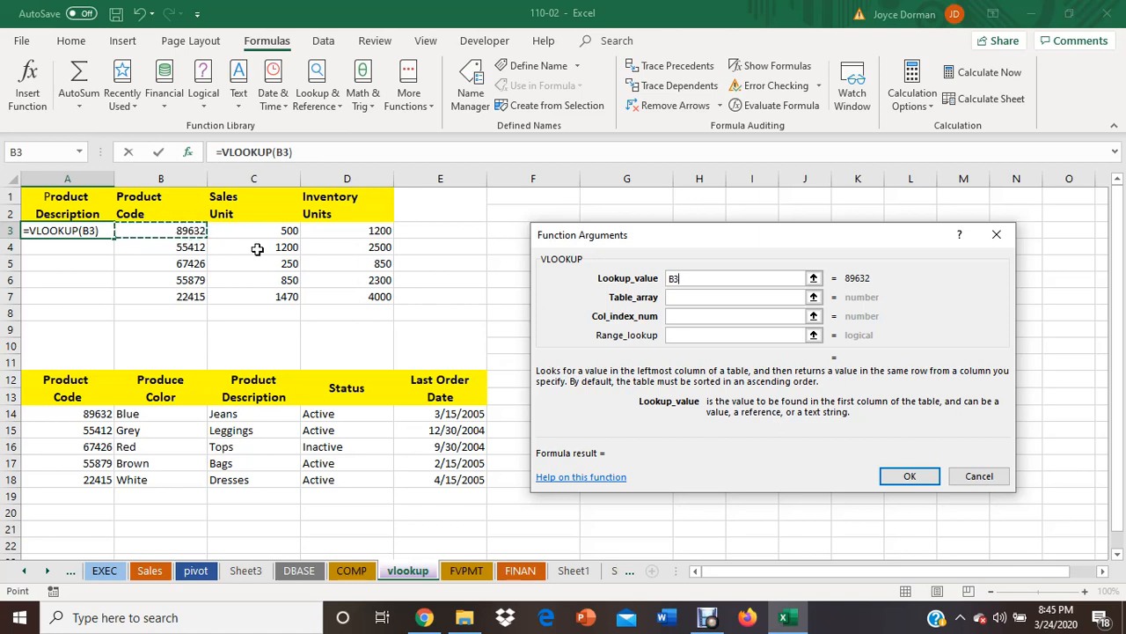
Step: Set the VLOOKUP table array to the whole lower table as the absolute range $A$12:$E$18
click(695, 296)
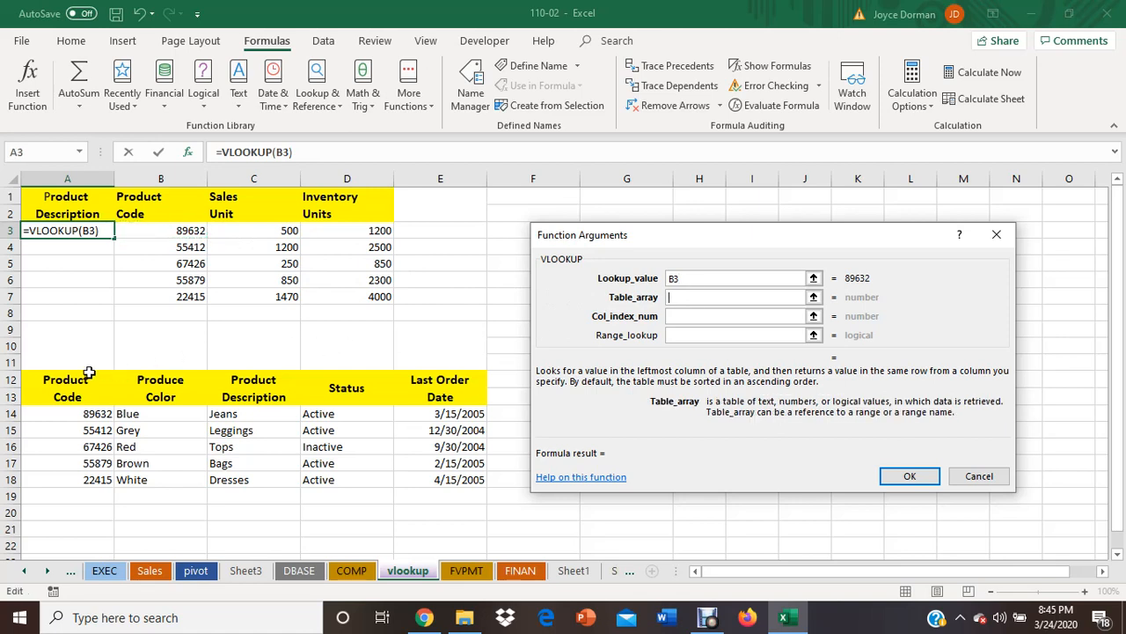
drag(53, 380, 309, 387)
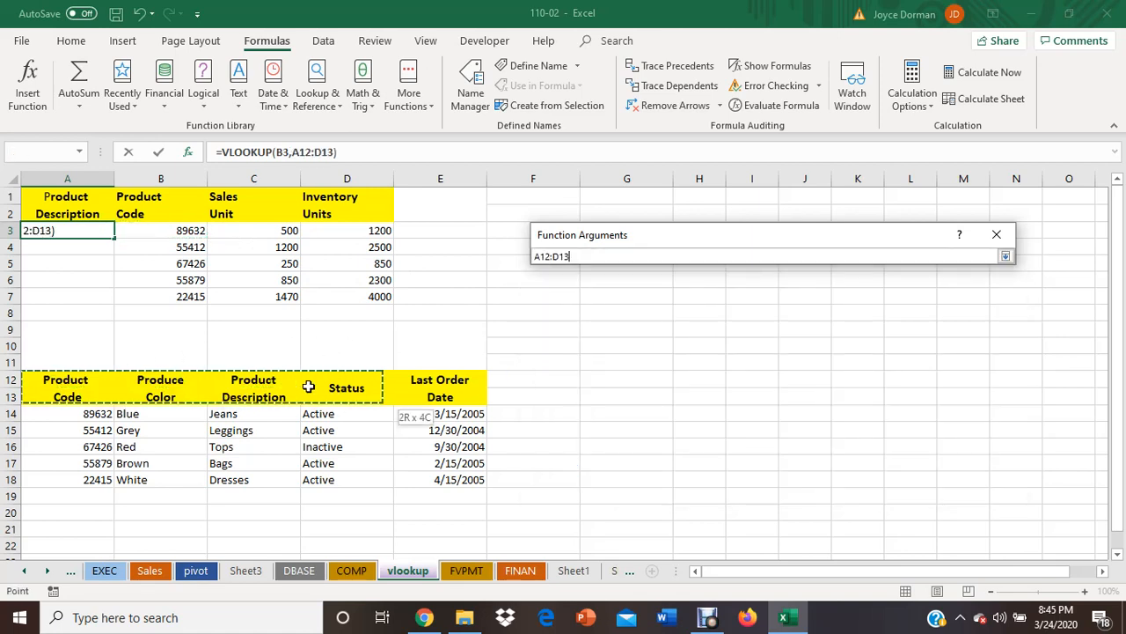
drag(392, 387, 452, 479)
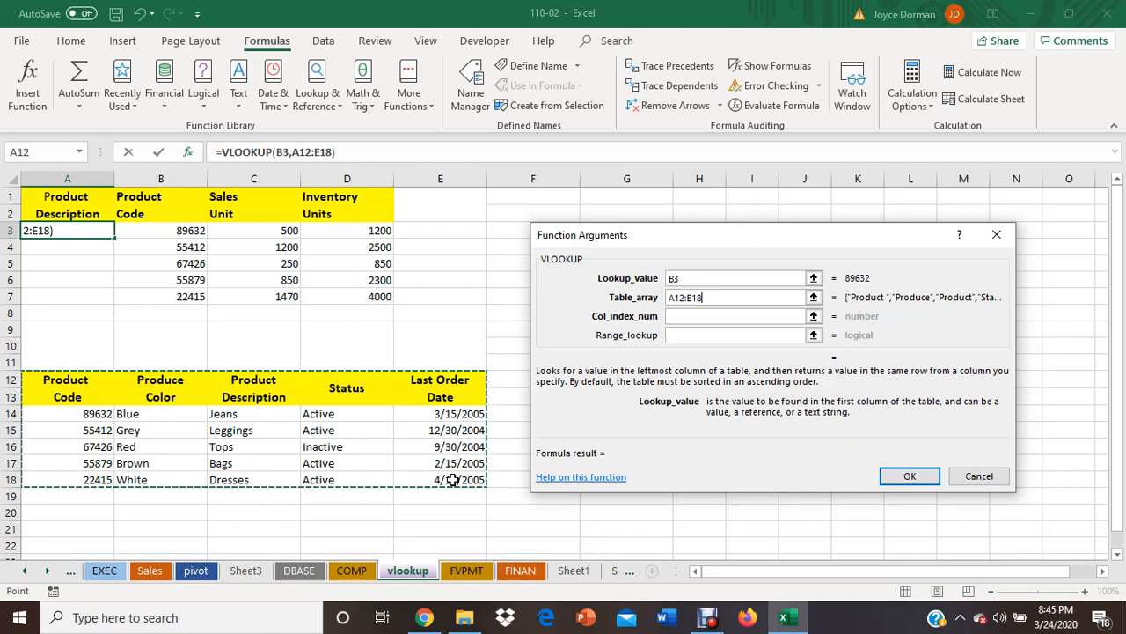
key(F4)
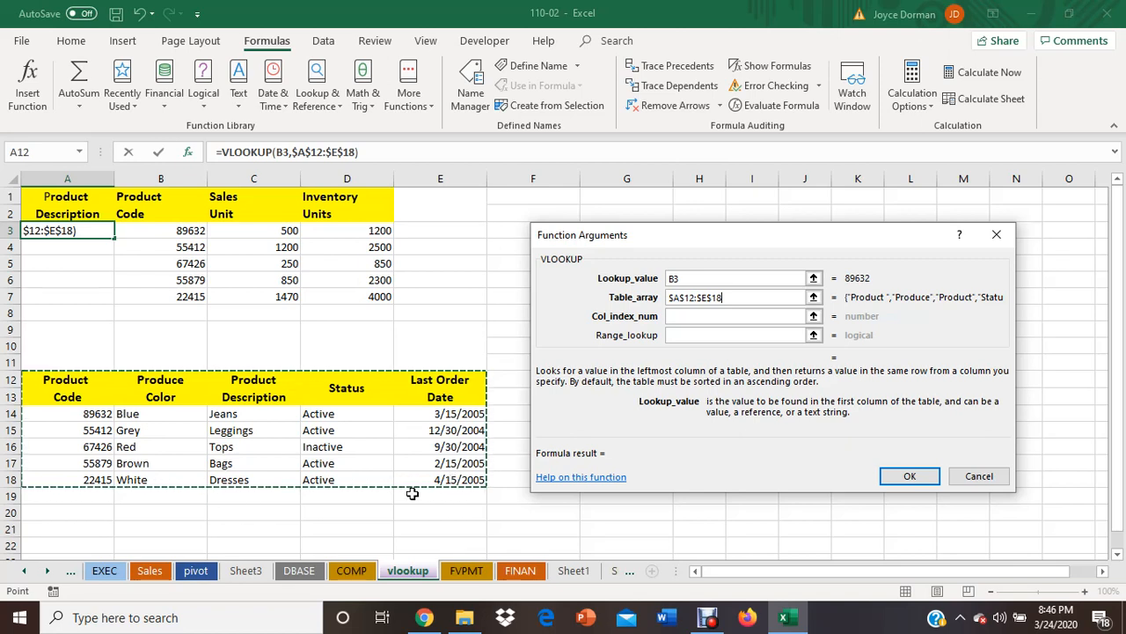
Step: Set the VLOOKUP column index number to 3 and the range lookup to False, completing the formula in A3
click(689, 317)
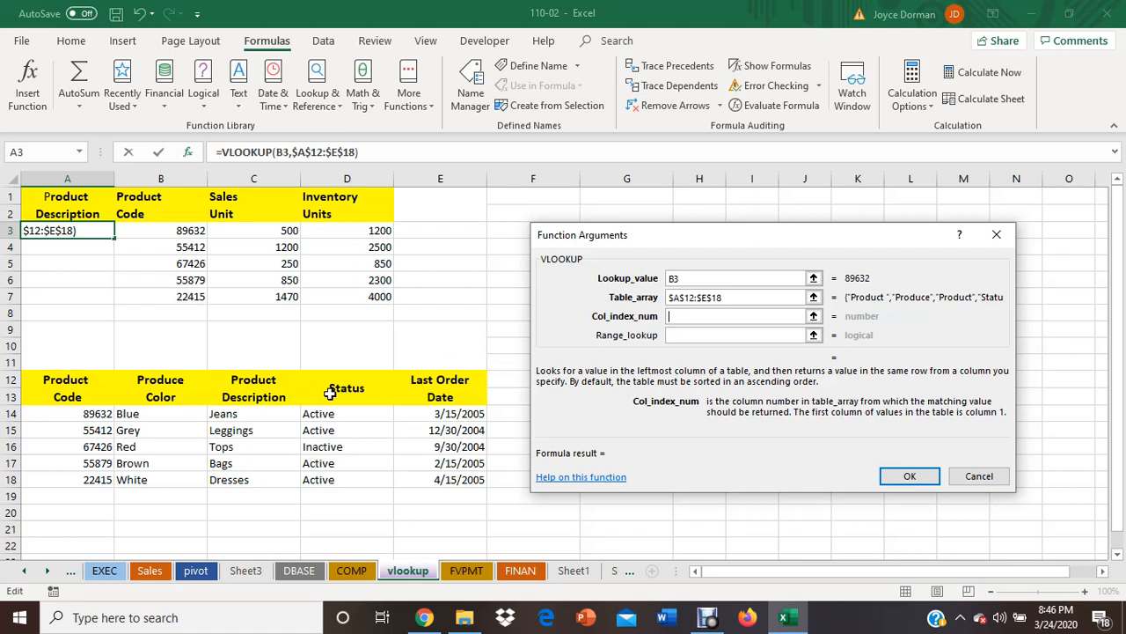
text(3)
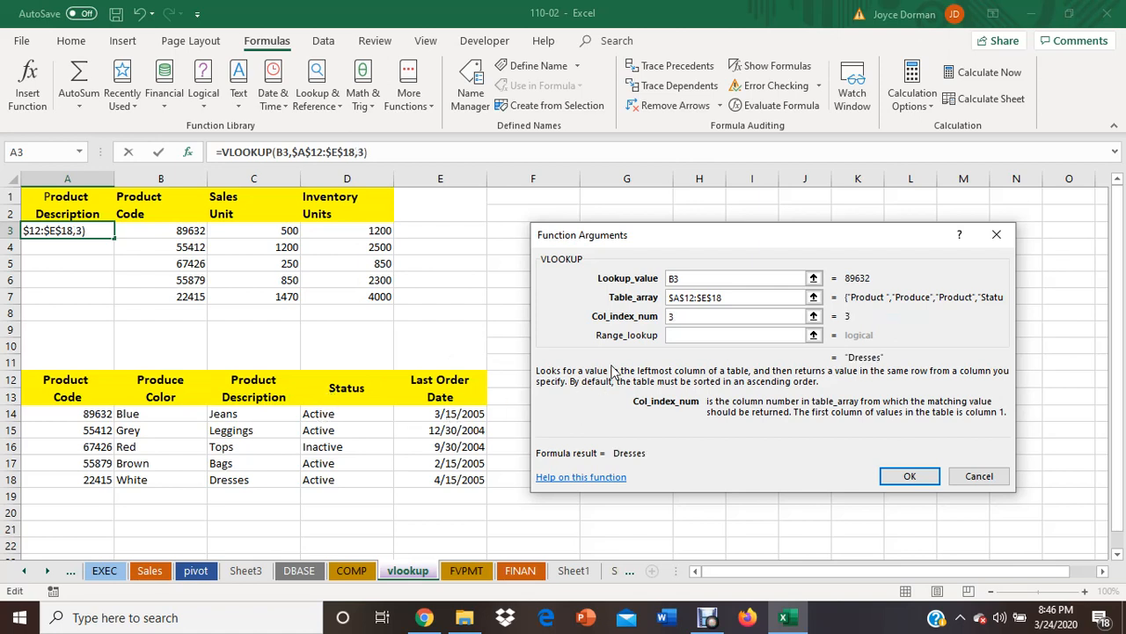
click(686, 336)
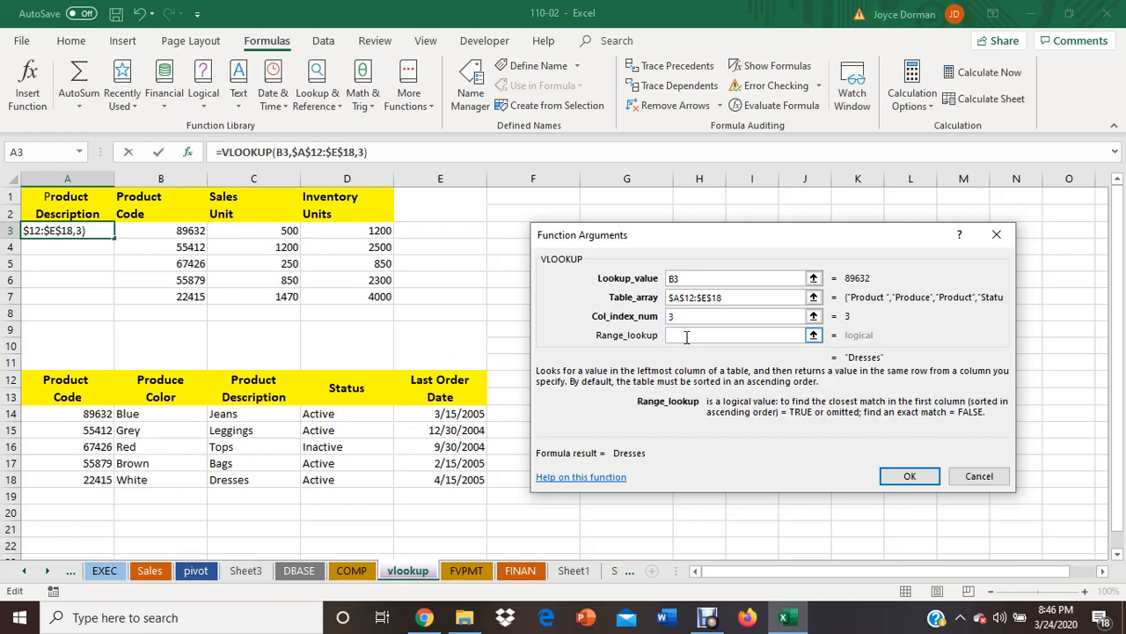
text(Fa)
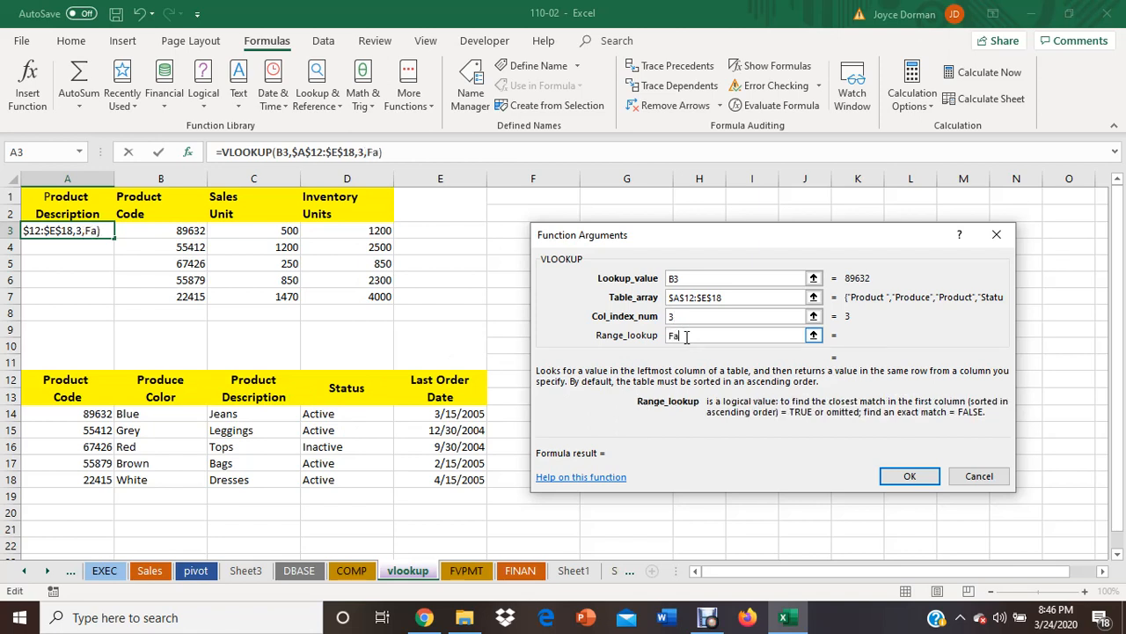
text(lse)
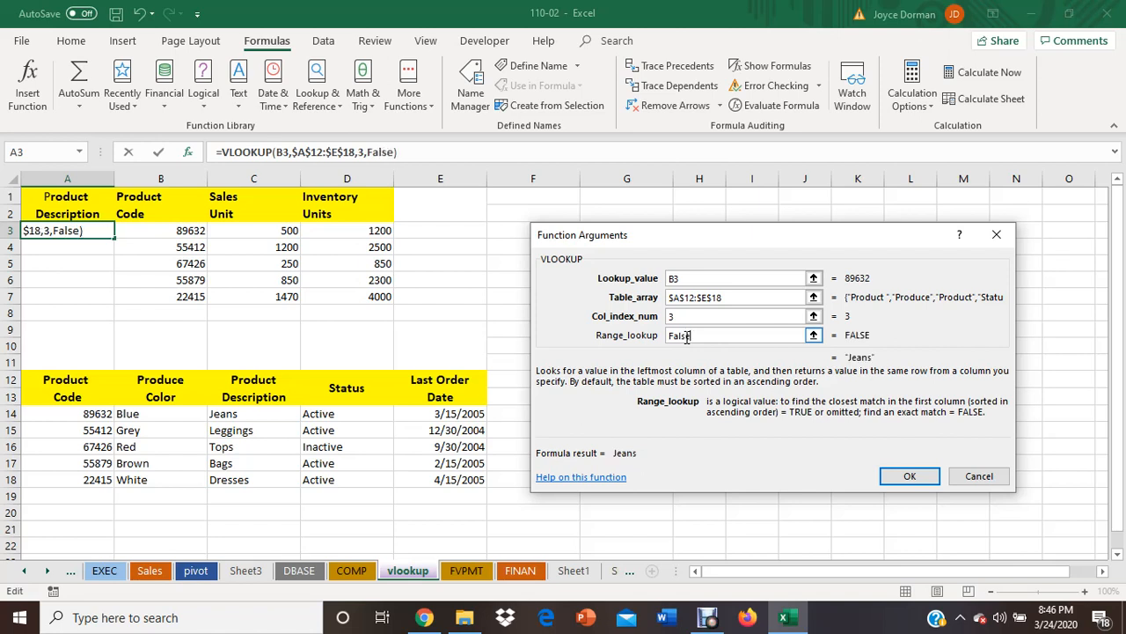
click(911, 479)
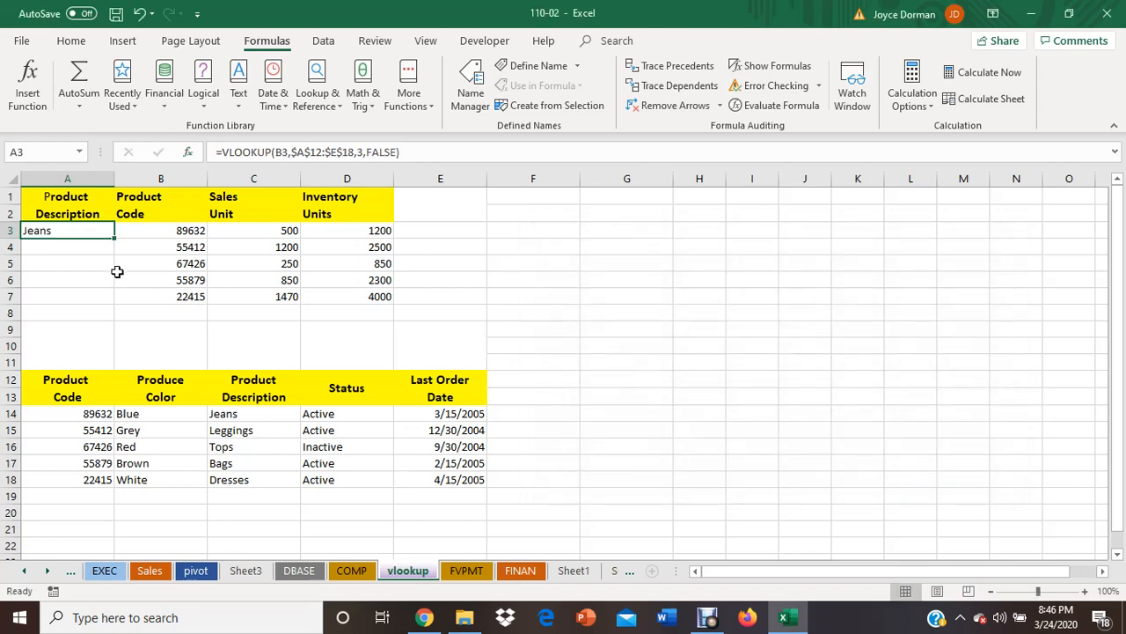
Step: Fill the VLOOKUP formula from A3 down through A7 in the upper table's Product Description column
drag(112, 238, 110, 298)
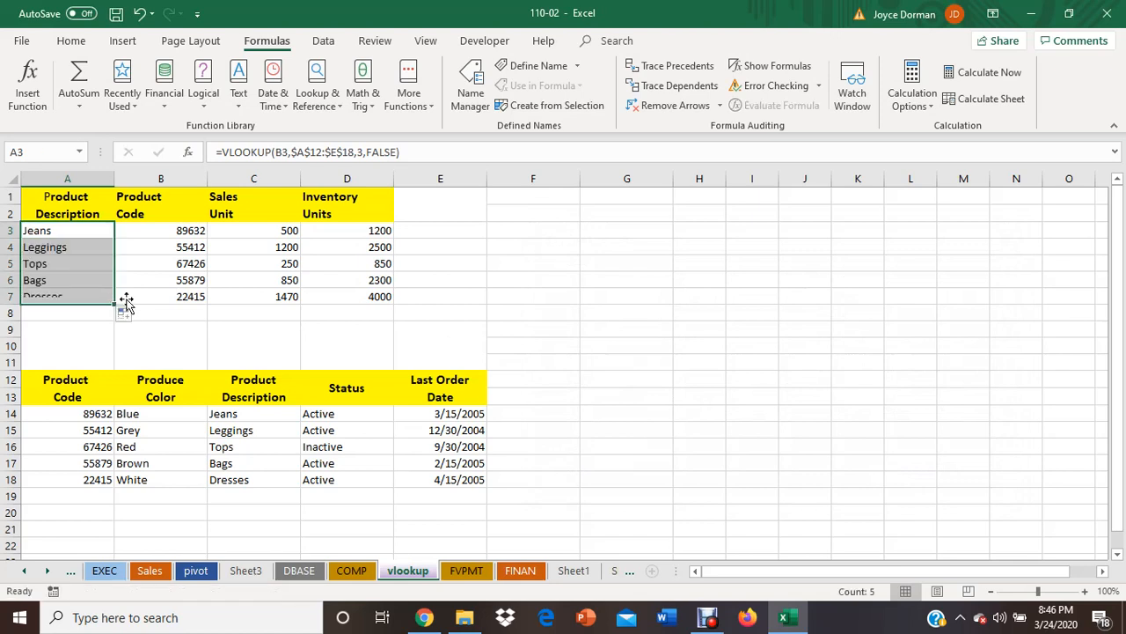
click(543, 267)
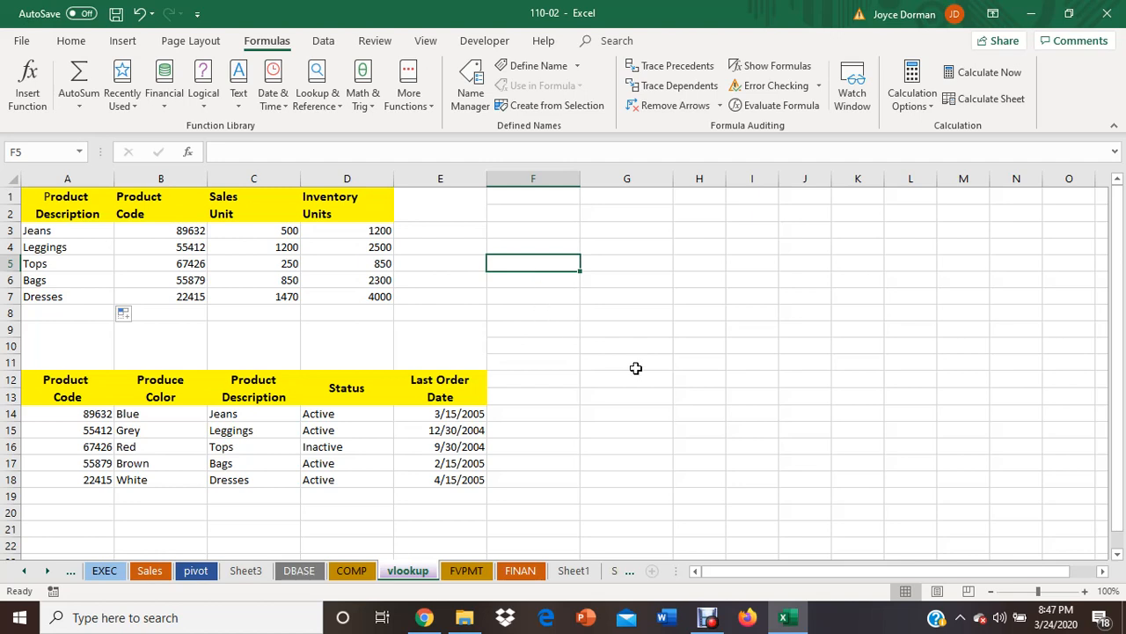
click(709, 618)
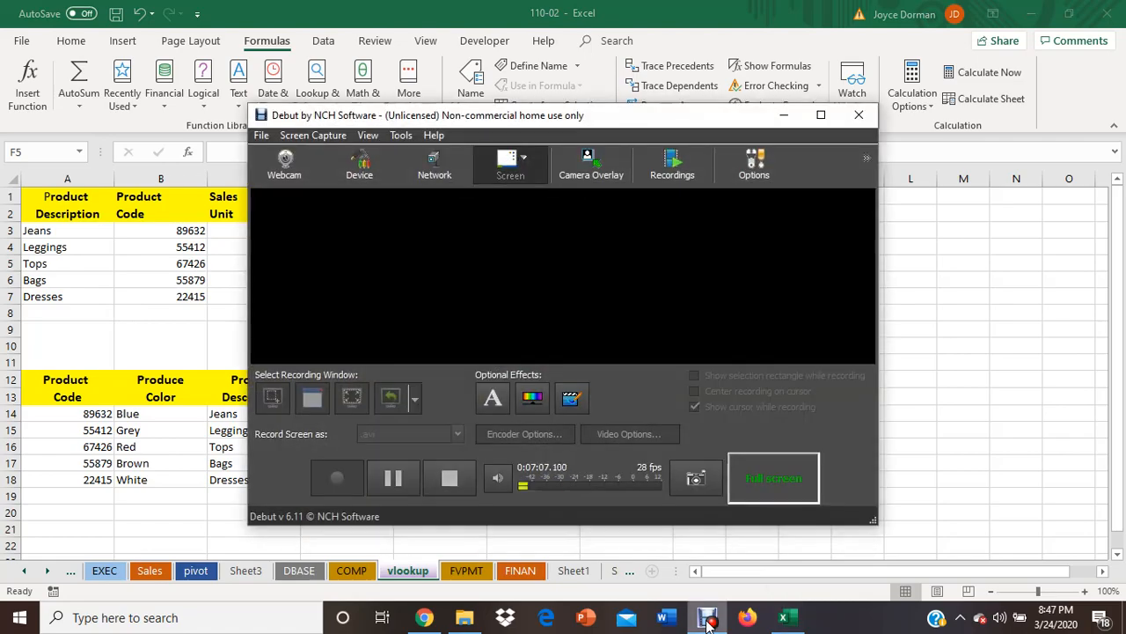